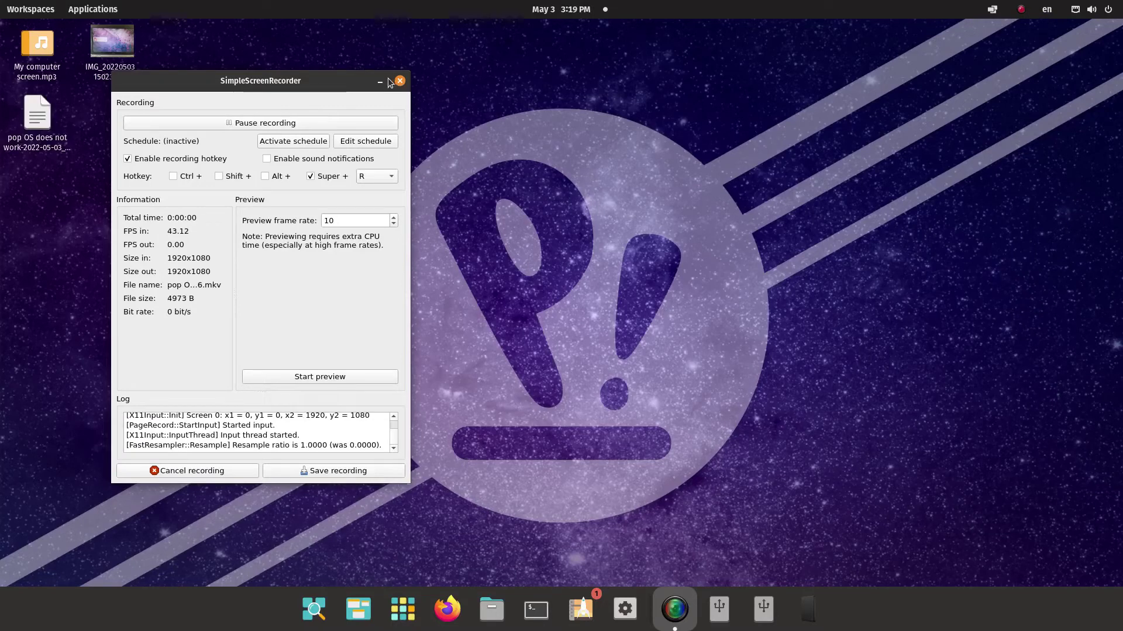
# Step: Minimize the SimpleScreenRecorder window and look up Steam in the app launcher
pyautogui.click(380, 82)
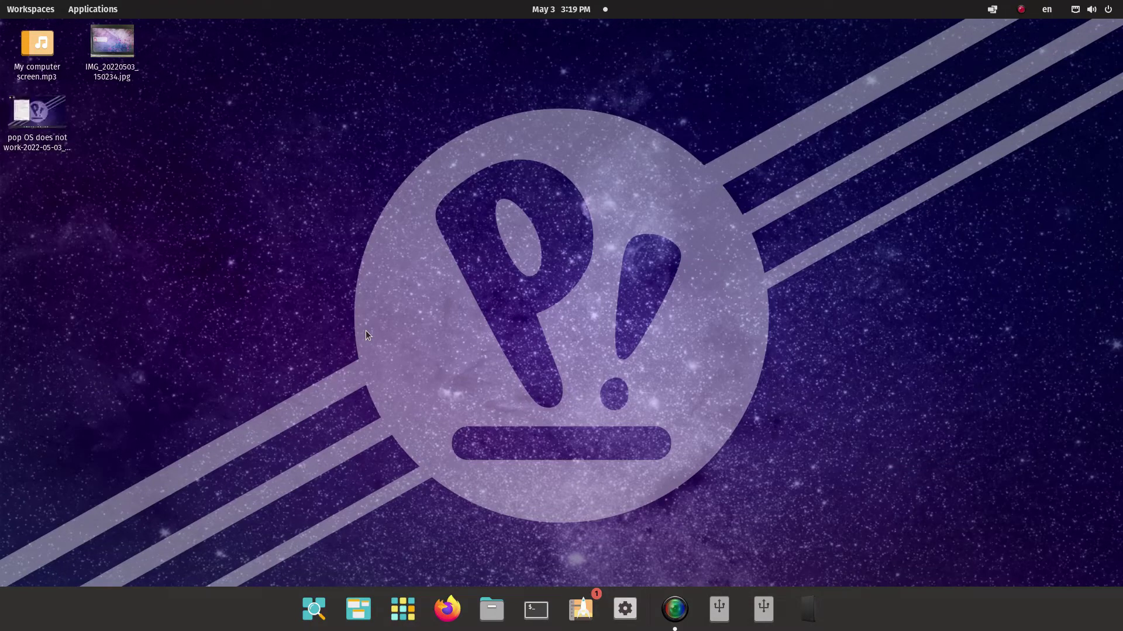
pyautogui.press('super')
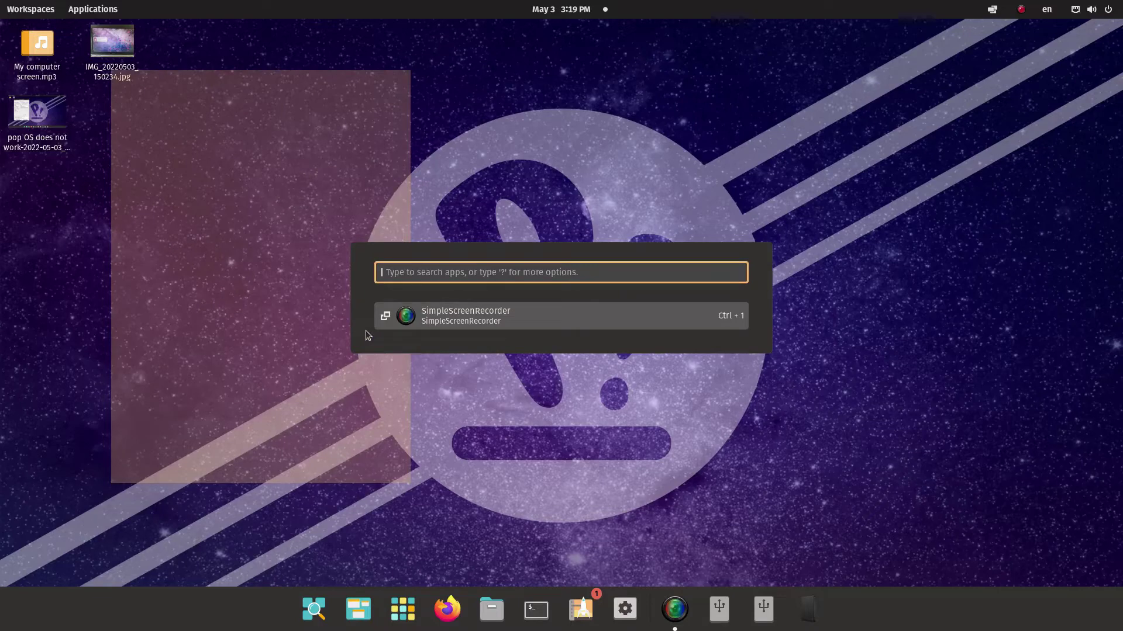
pyautogui.write('screen')
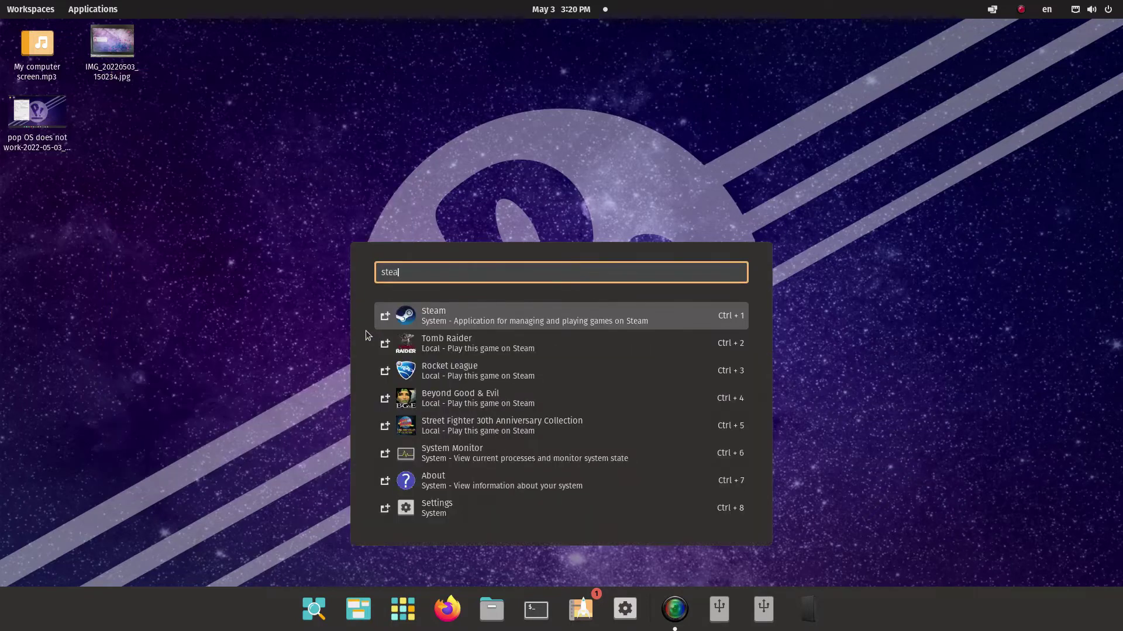
pyautogui.press('Escape')
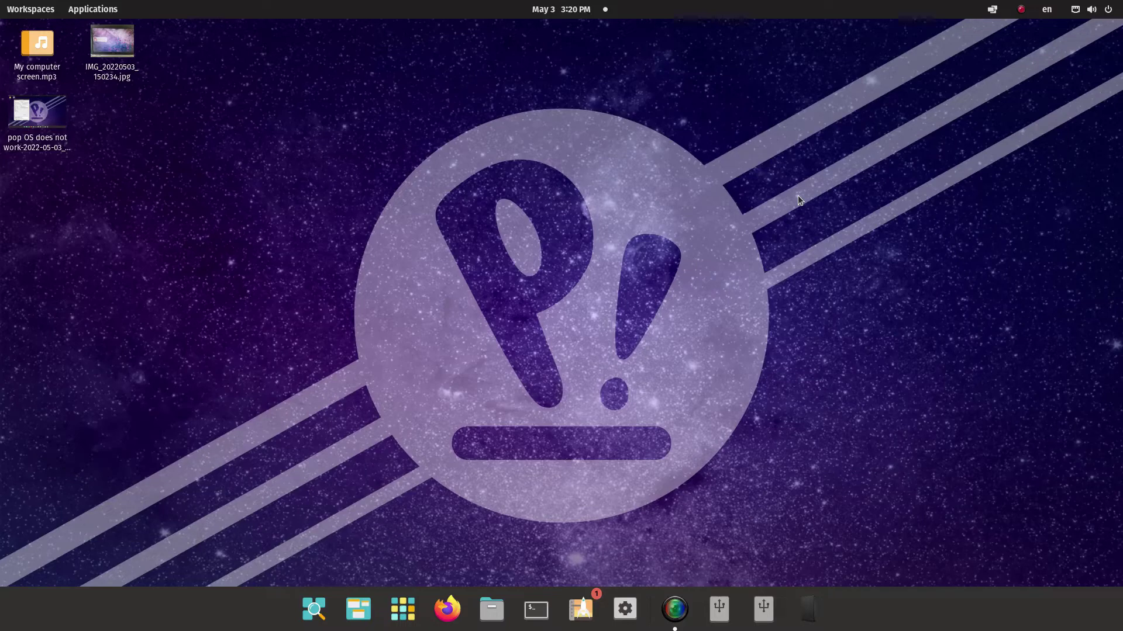
# Step: Open System Monitor, examine the steam and steamwebhelper entries in the process list, and close it
pyautogui.press('super')
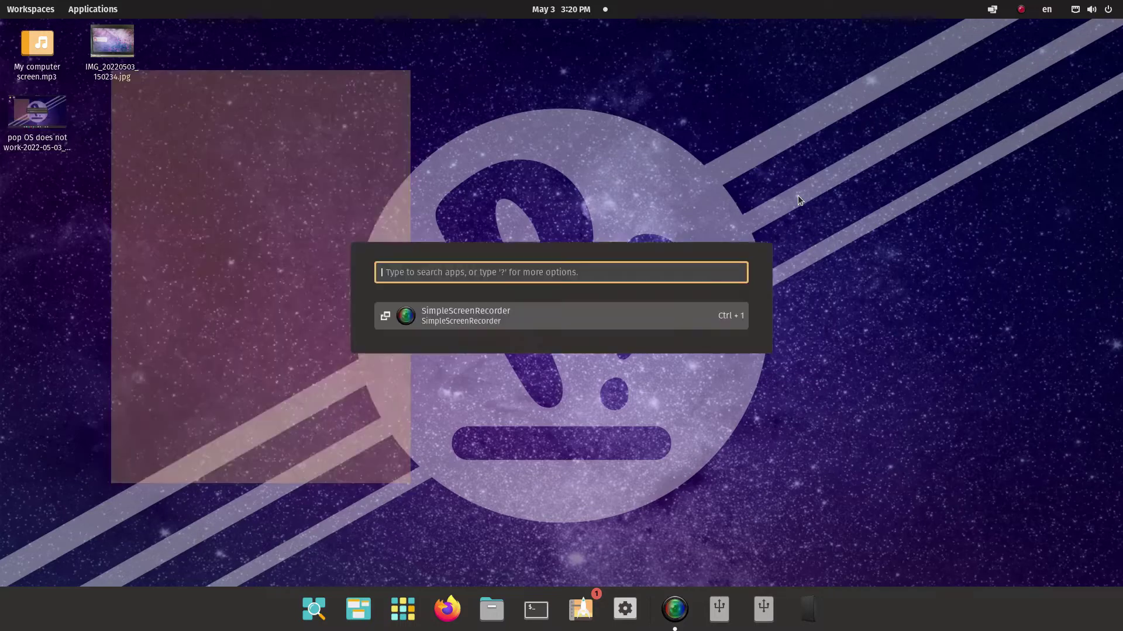
pyautogui.write('system')
pyautogui.press('Return')
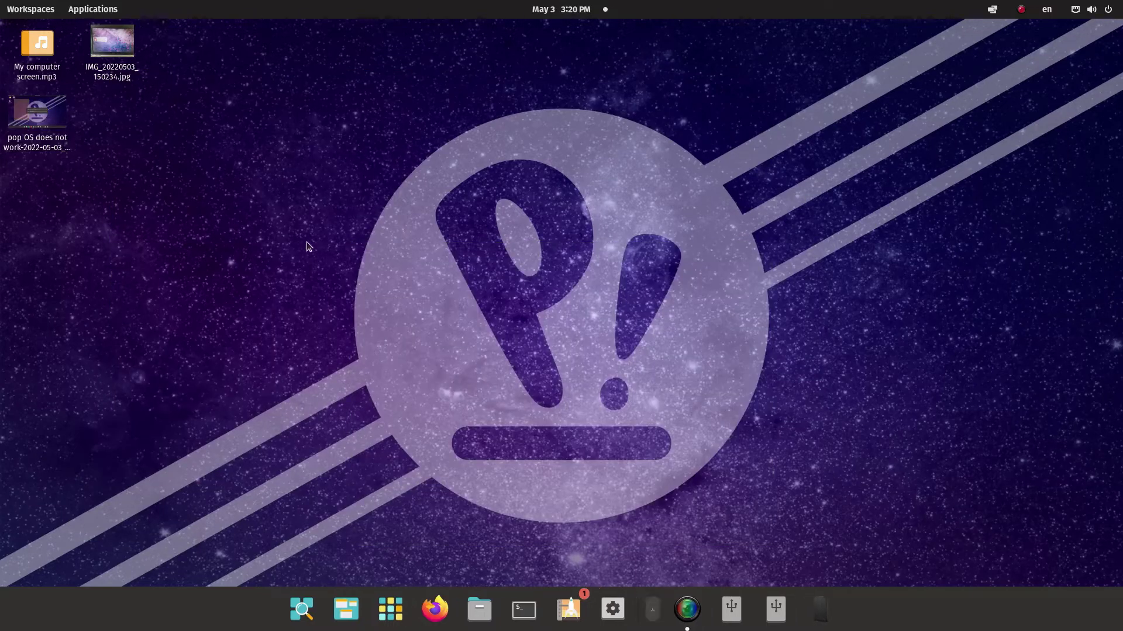
pyautogui.scroll(-5, 95, 234)
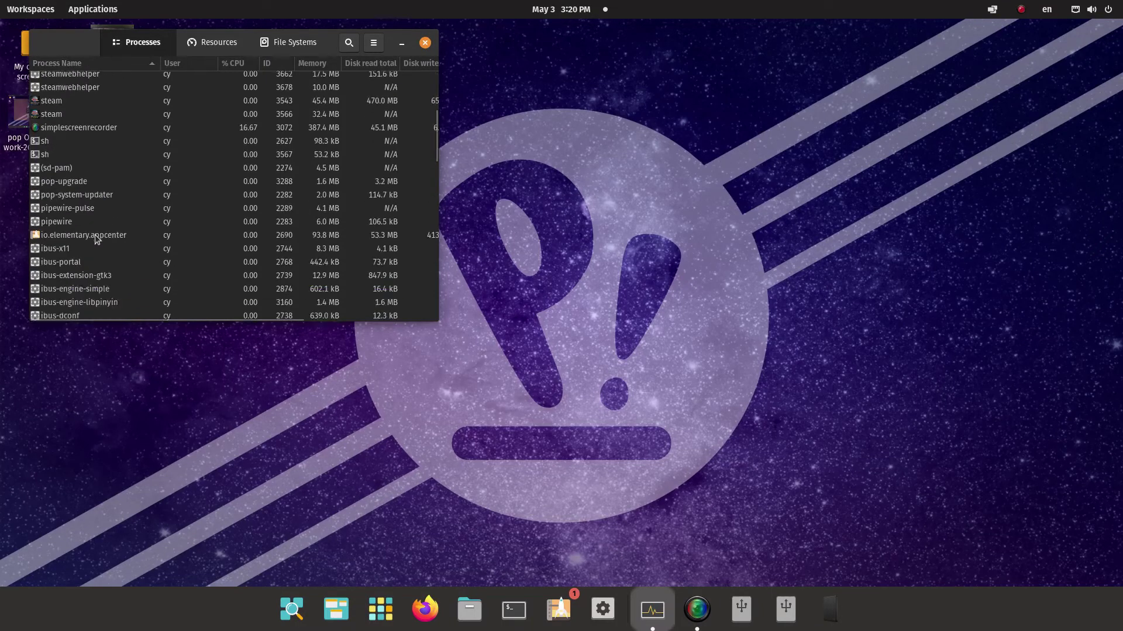
pyautogui.click(34, 114)
pyautogui.click(57, 102)
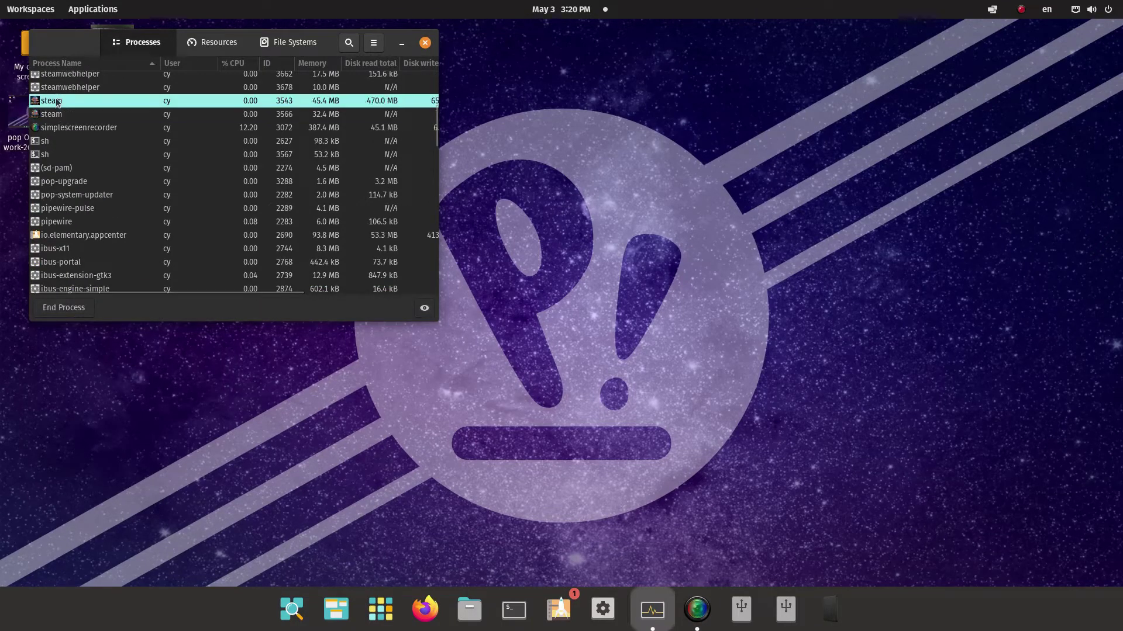
pyautogui.scroll(3, 56, 104)
pyautogui.scroll(-2, 56, 104)
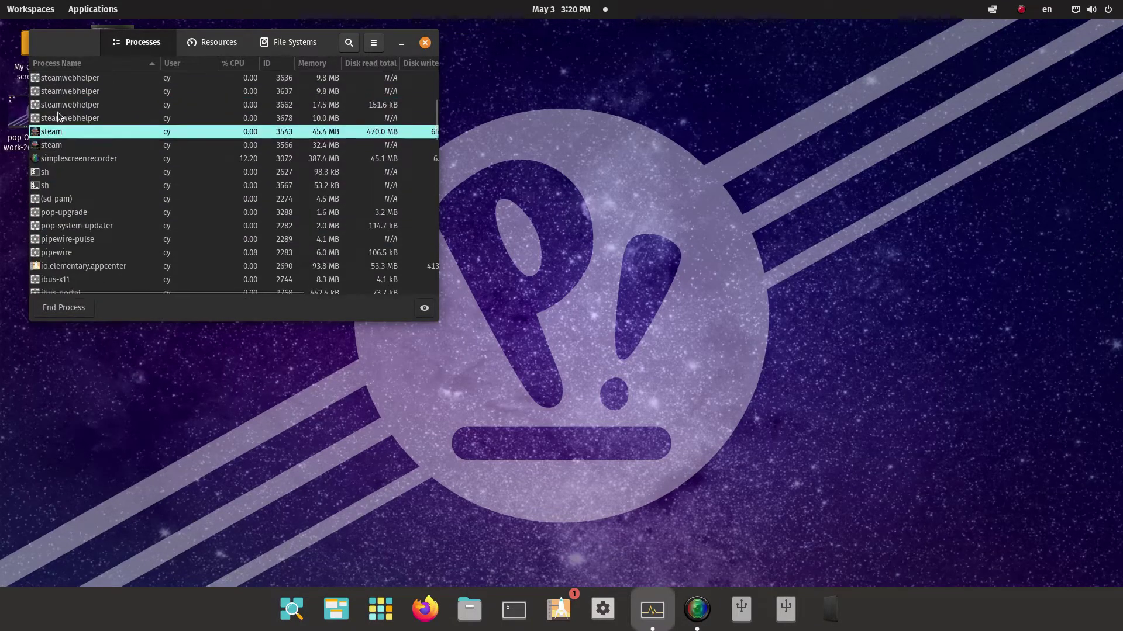
pyautogui.click(61, 149)
pyautogui.click(65, 137)
pyautogui.click(425, 43)
# Step: Search the launcher for "system" and open the About page of the system settings
pyautogui.press('super')
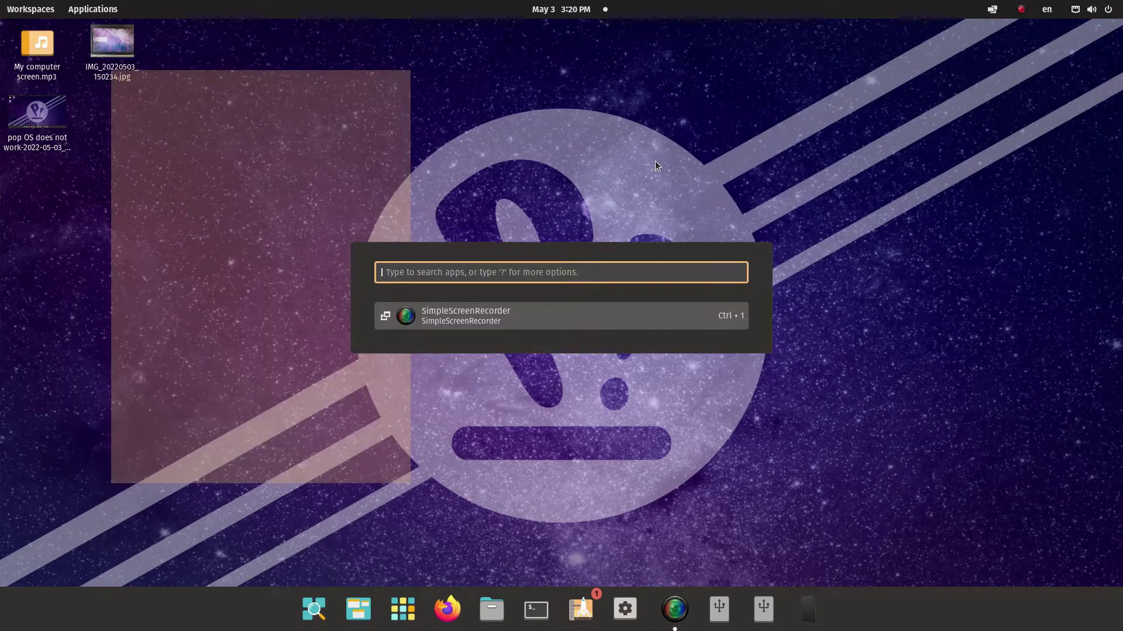
pyautogui.write('s')
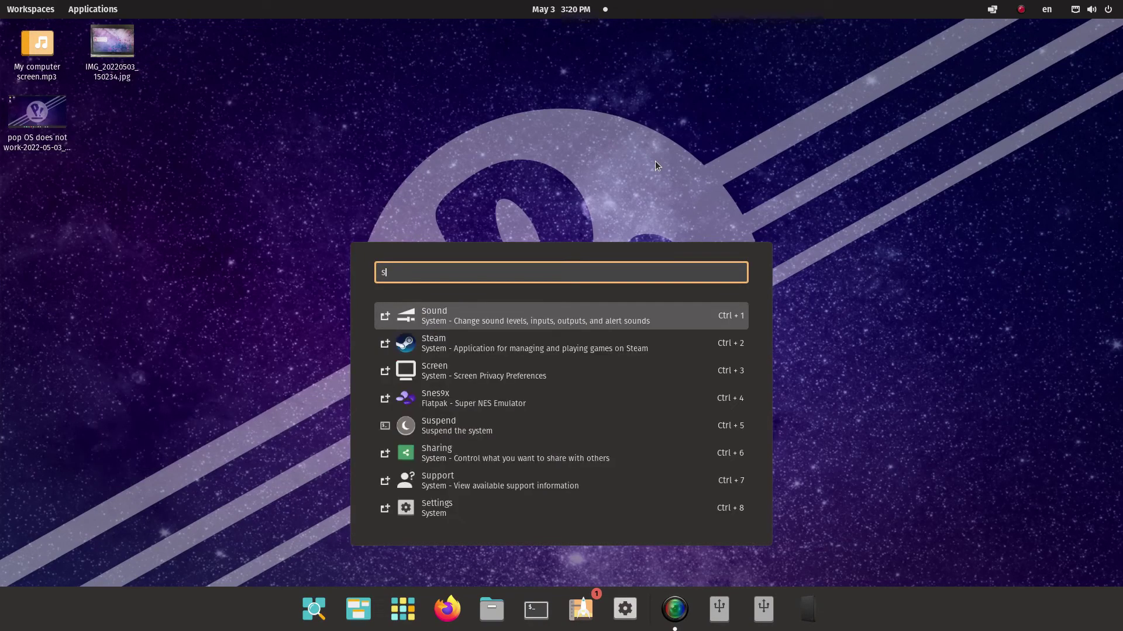
pyautogui.write('ystem')
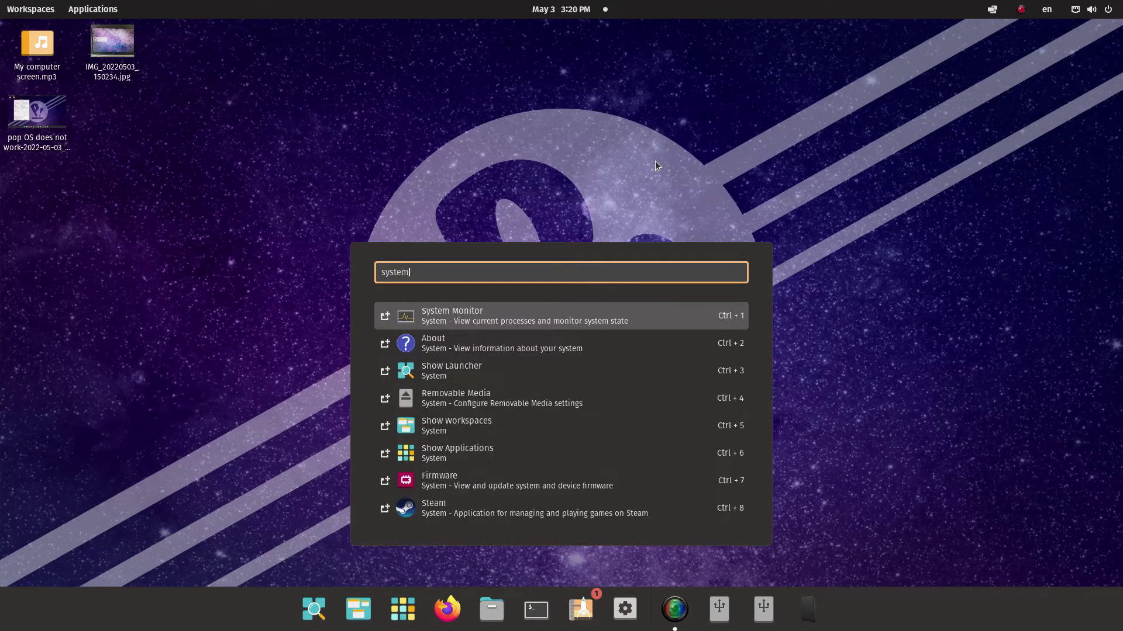
pyautogui.press('Down')
pyautogui.press('Return')
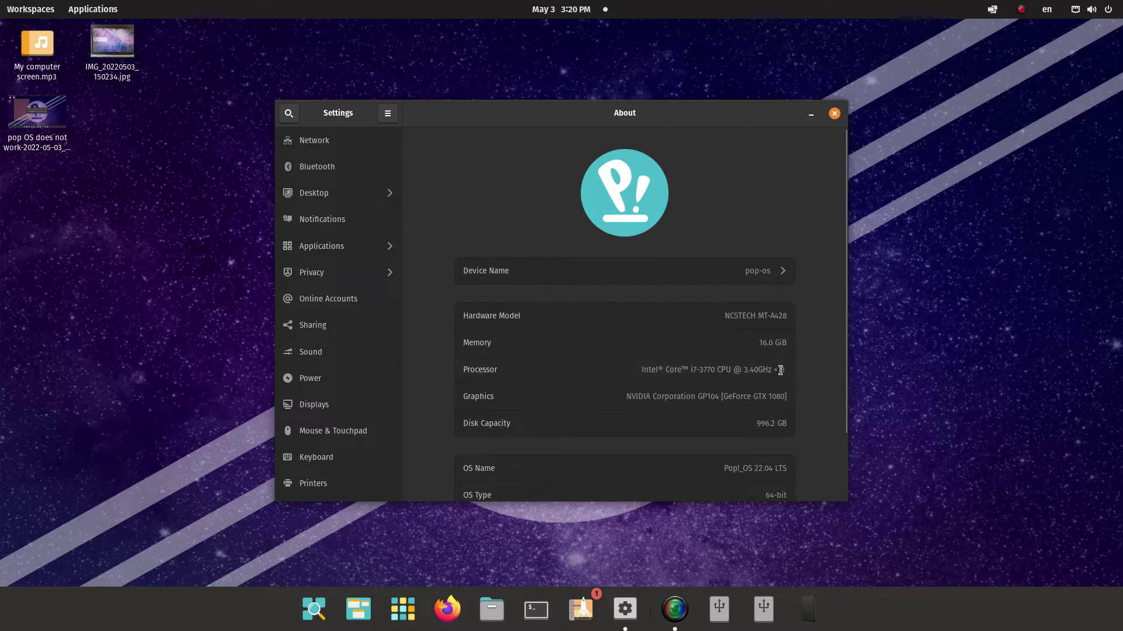
# Step: Examine the computer's processor, graphics card, operating system and windowing system on the About page, and close Settings
pyautogui.moveTo(646, 396); pyautogui.dragTo(792, 397)
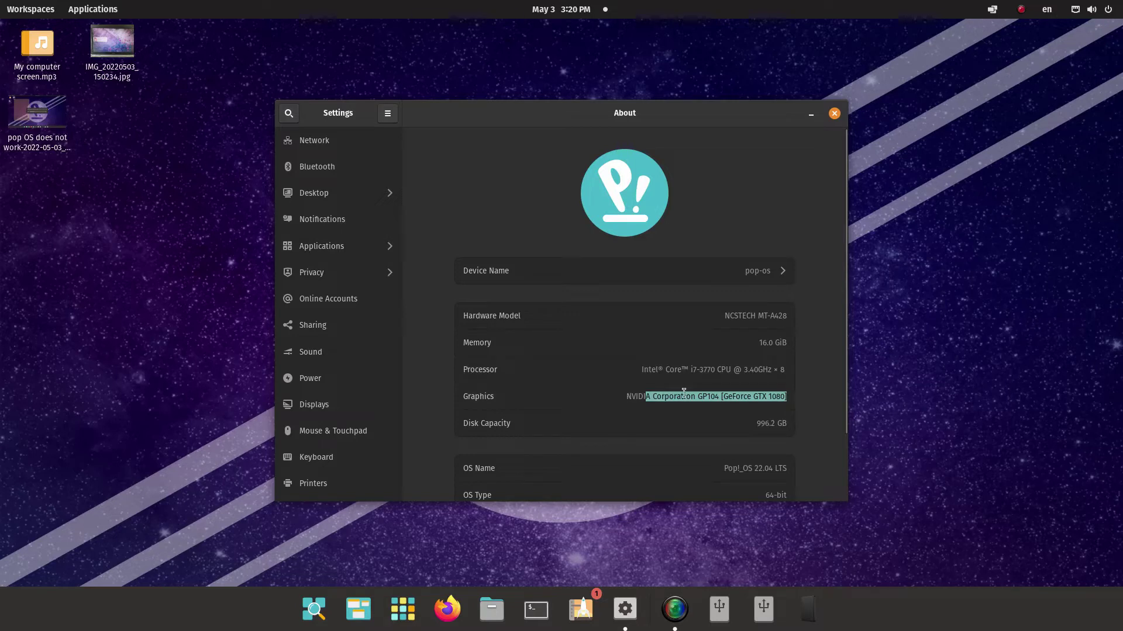
pyautogui.click(759, 396)
pyautogui.moveTo(741, 396); pyautogui.dragTo(781, 398)
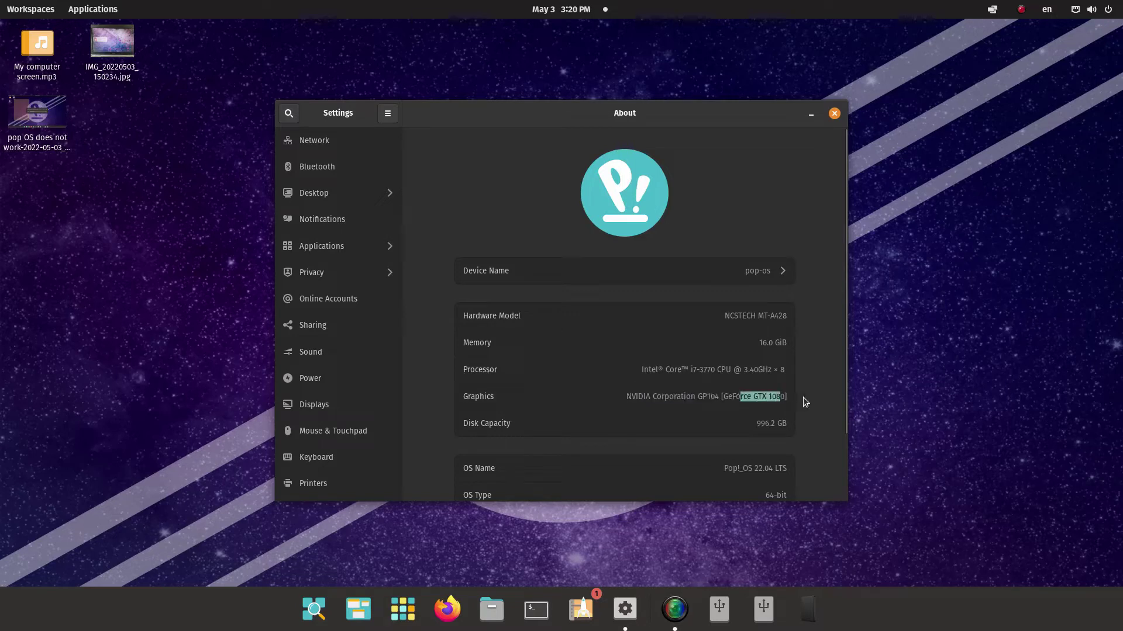
pyautogui.click(652, 396)
pyautogui.scroll(-2, 652, 395)
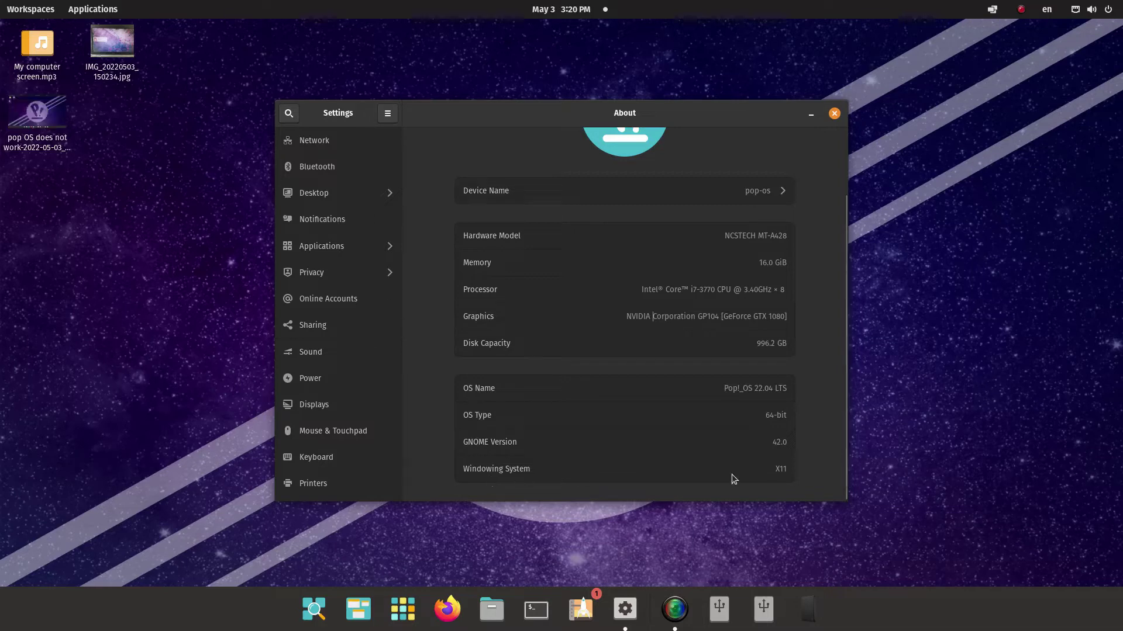
pyautogui.scroll(2, 731, 474)
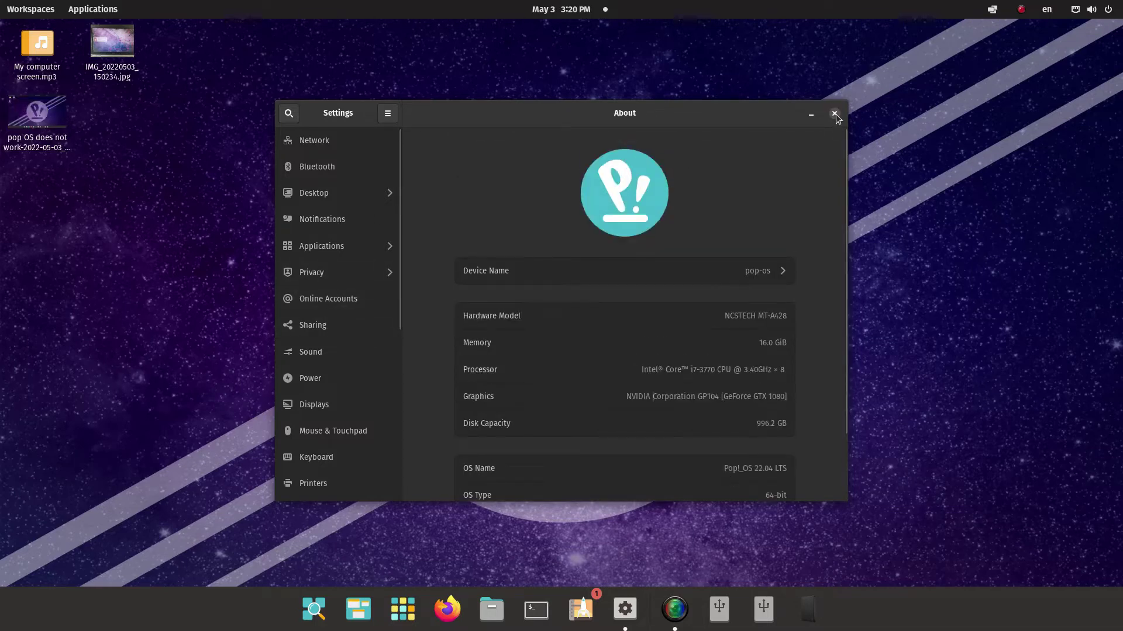
pyautogui.moveTo(837, 119); pyautogui.dragTo(806, 171)
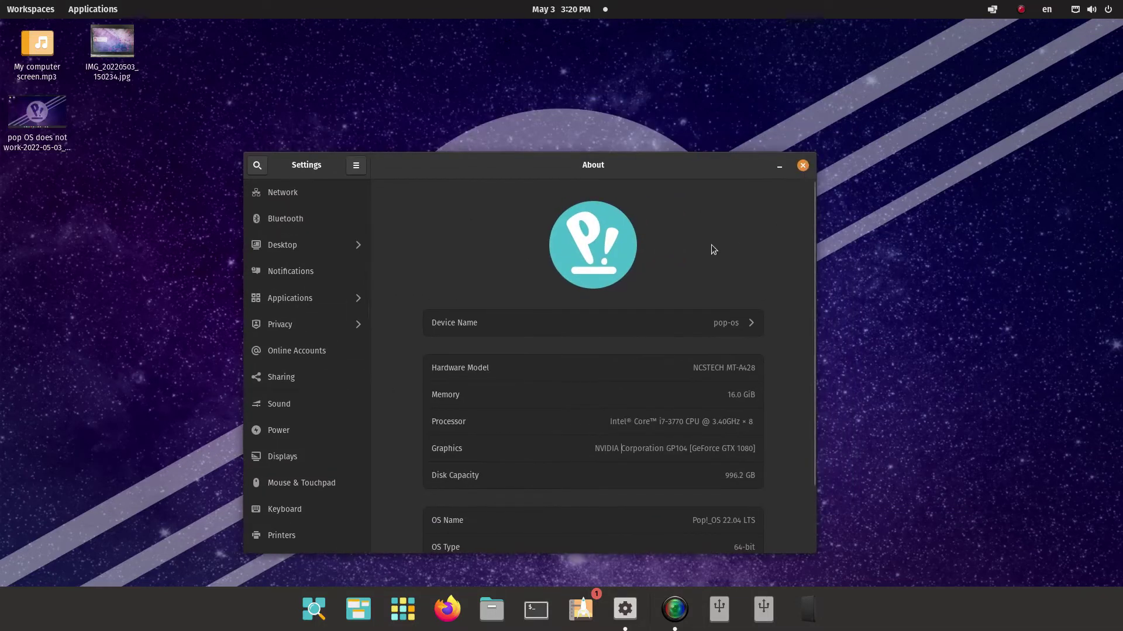
pyautogui.click(803, 165)
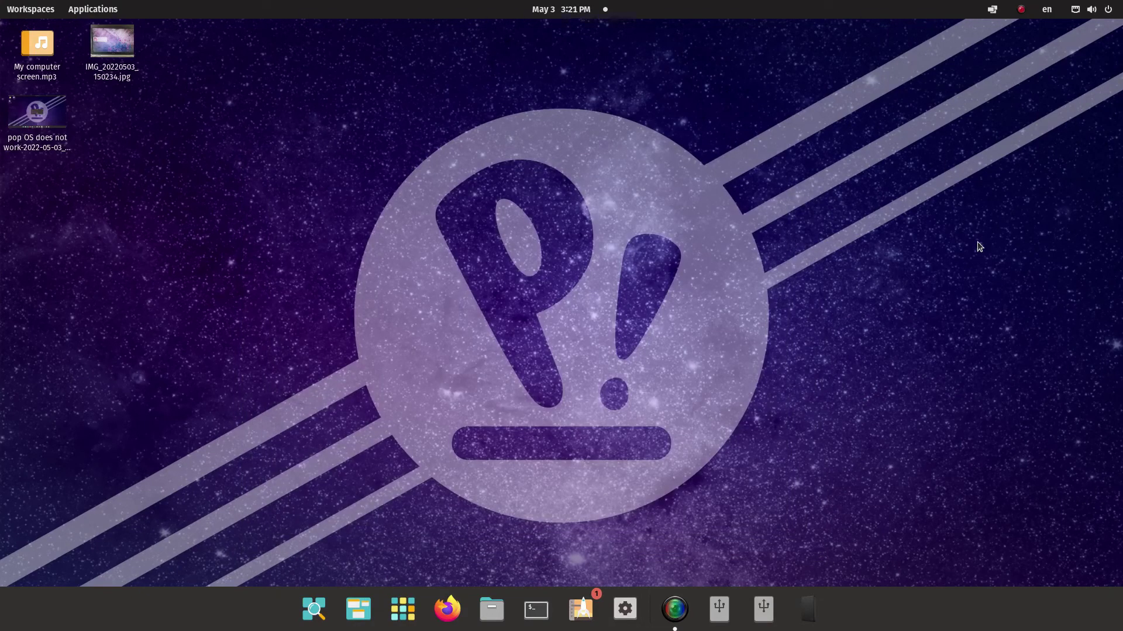
# Step: Switch to Firefox, decline making it the default browser for now, and go to youtube.com
pyautogui.press('super')
pyautogui.press('Escape')
pyautogui.click(448, 609)
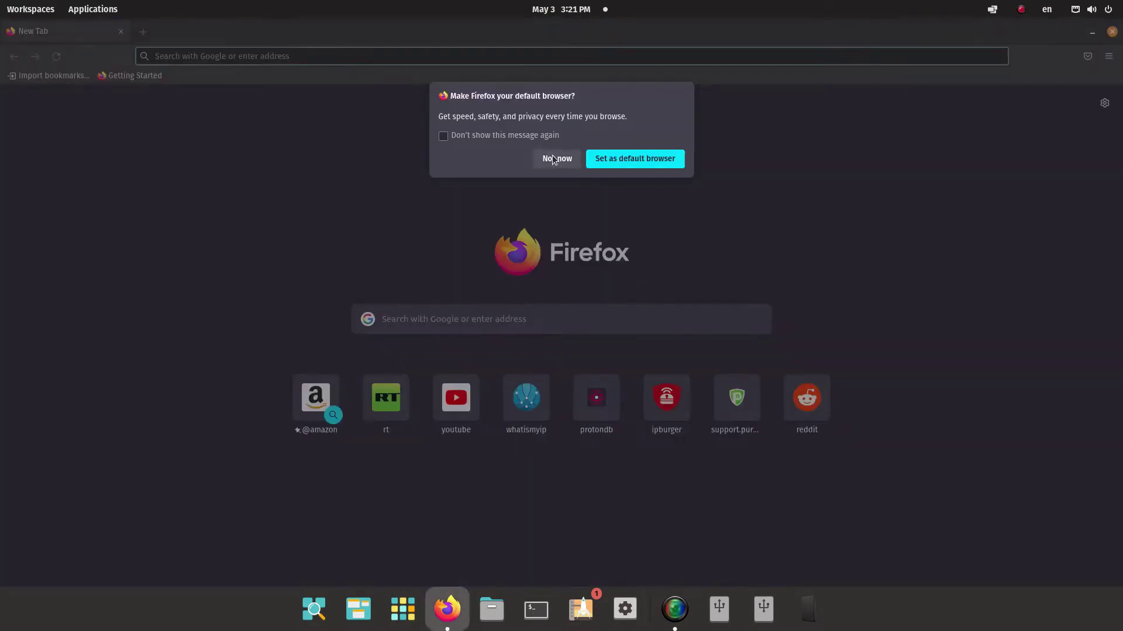
pyautogui.click(556, 158)
pyautogui.click(281, 50)
pyautogui.write('youtube.com')
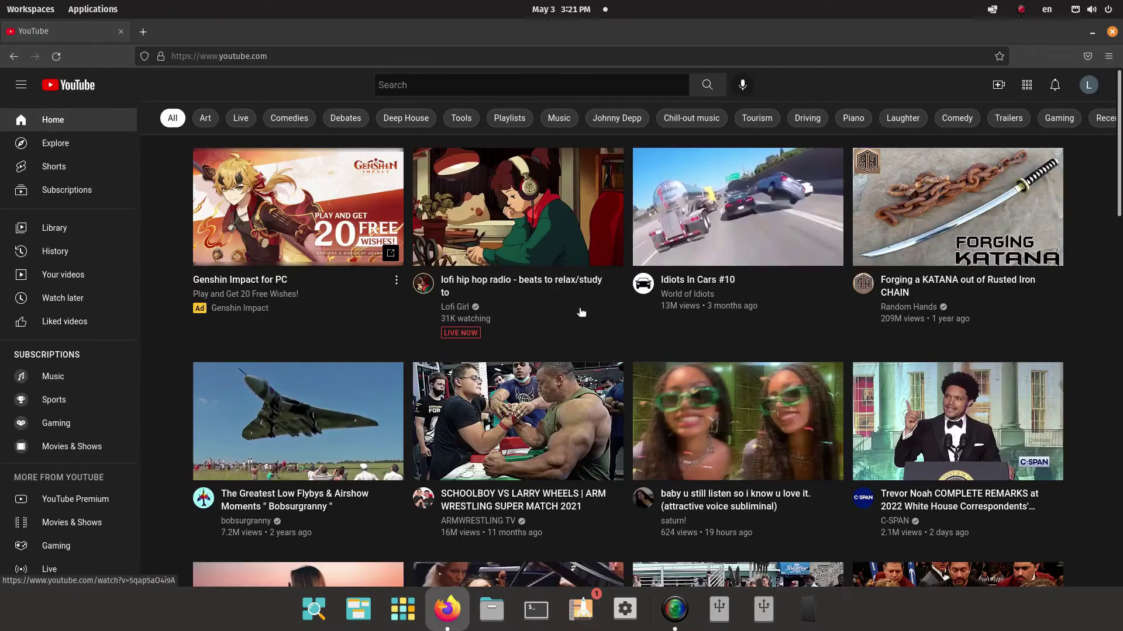
# Step: Search YouTube for "linux pop os first thing to install"
pyautogui.scroll(-5, 539, 301)
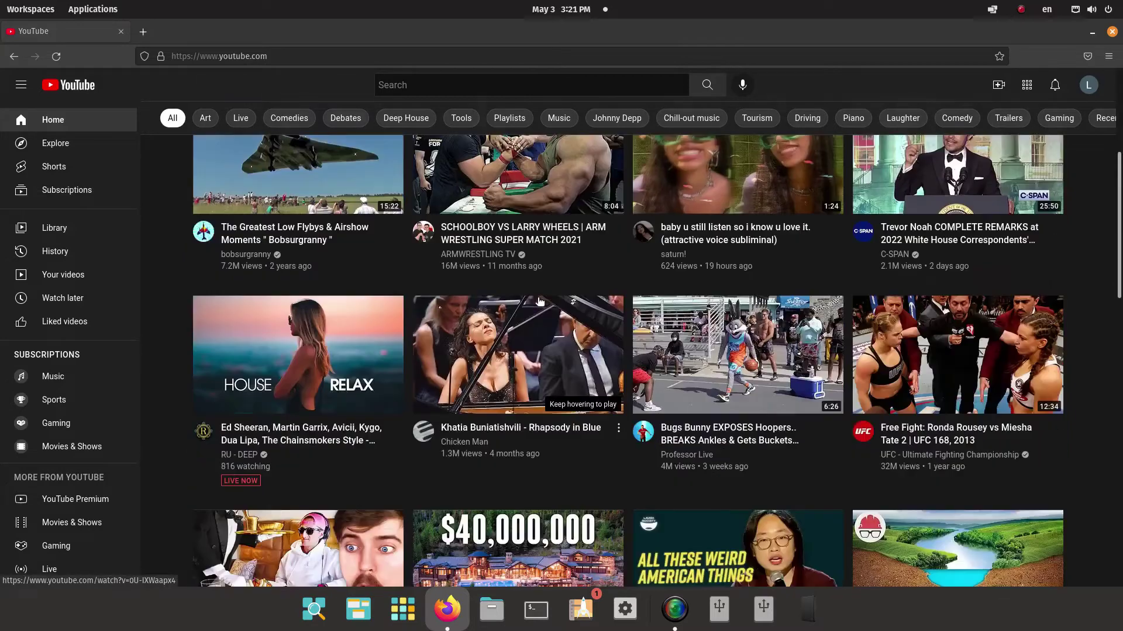
pyautogui.scroll(5, 538, 309)
pyautogui.click(474, 87)
pyautogui.write('linux ')
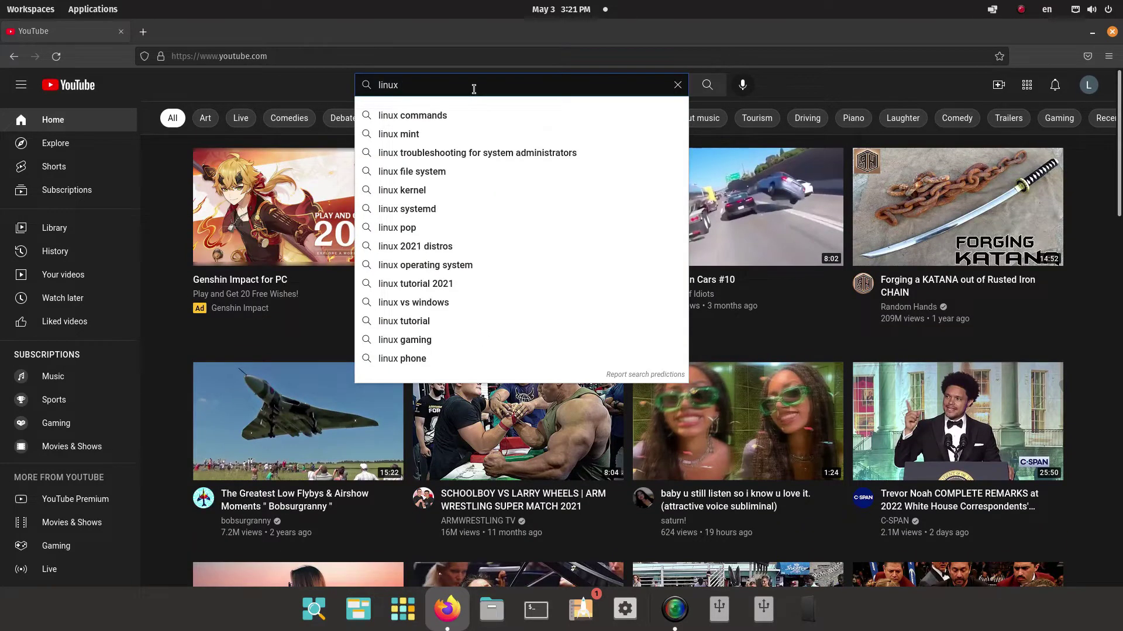
pyautogui.write('pop os ')
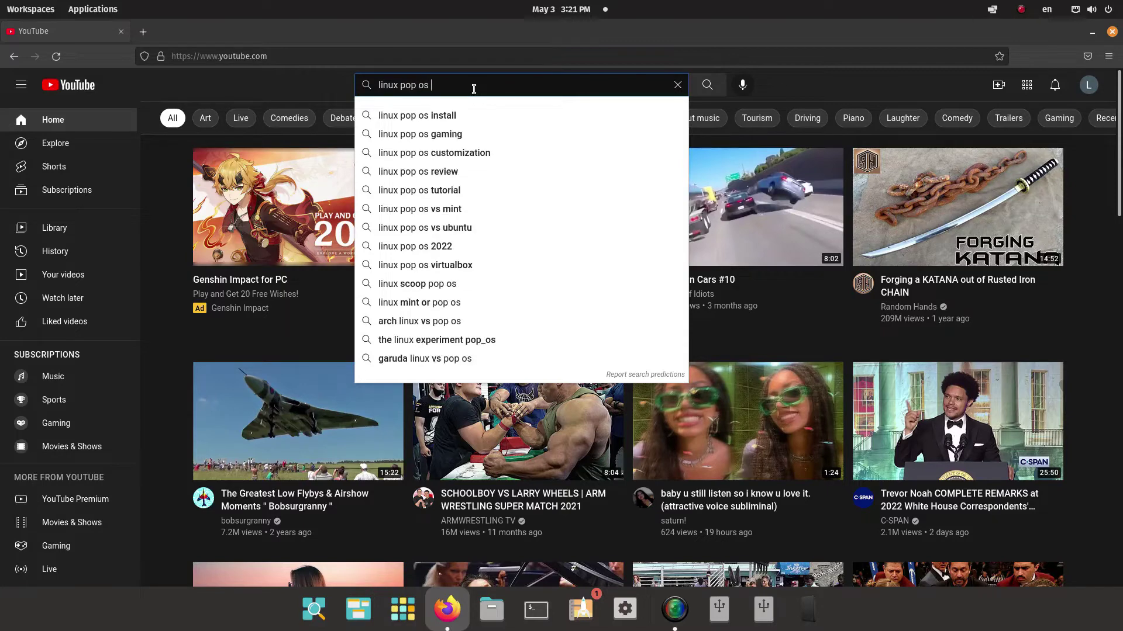
pyautogui.write('game')
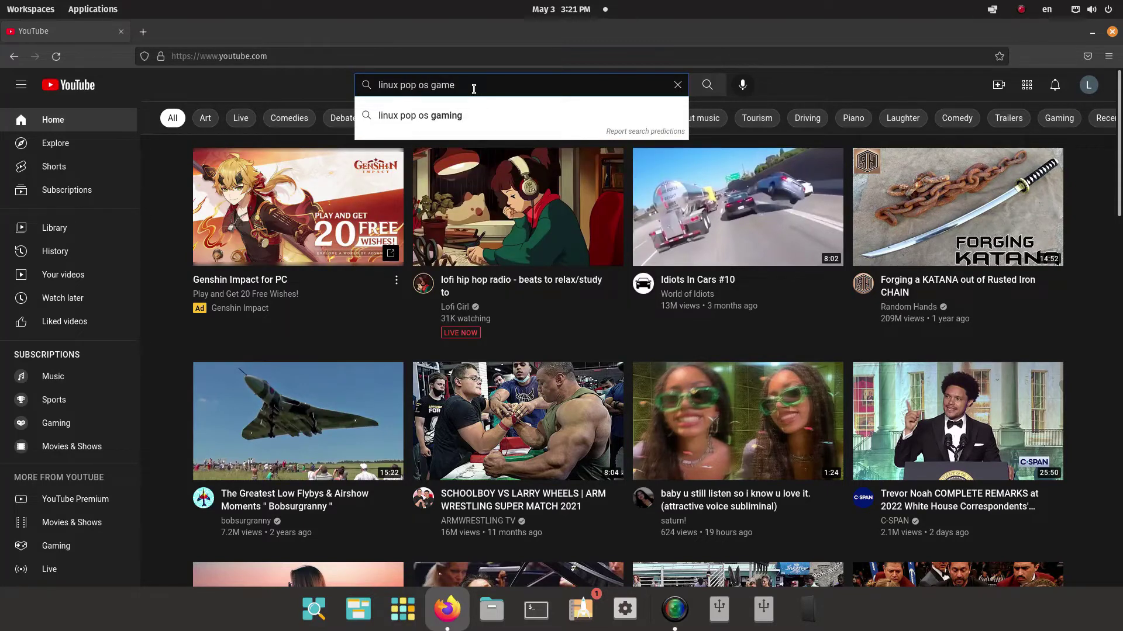
pyautogui.press('BackSpace')
pyautogui.press('BackSpace')
pyautogui.press('BackSpace')
pyautogui.press('BackSpace')
pyautogui.write('first thing')
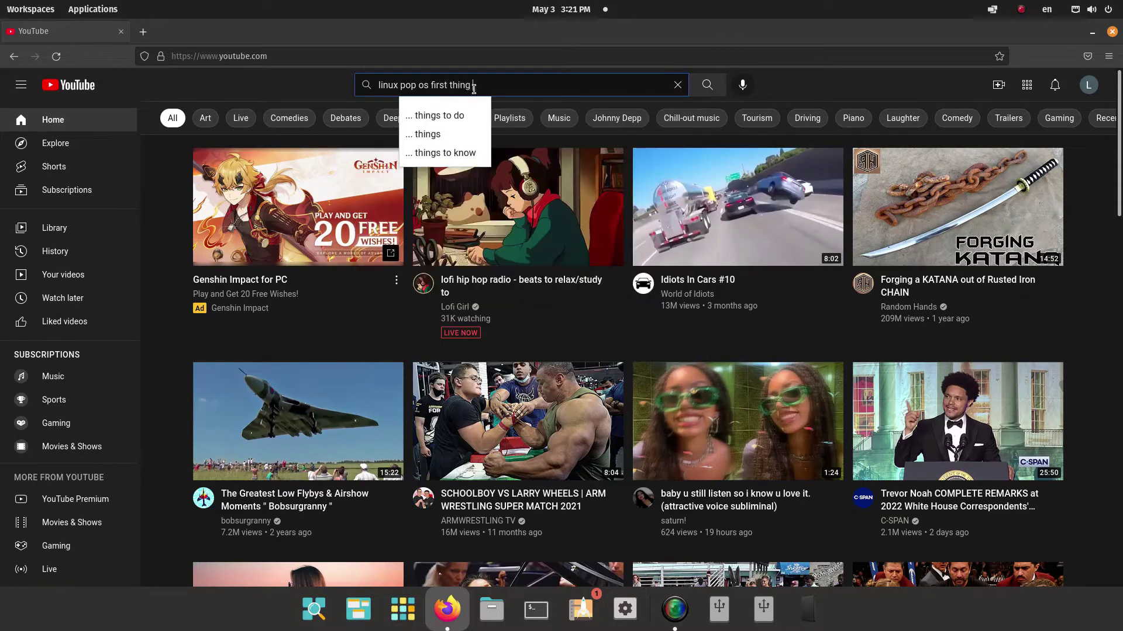
pyautogui.write(' to insts')
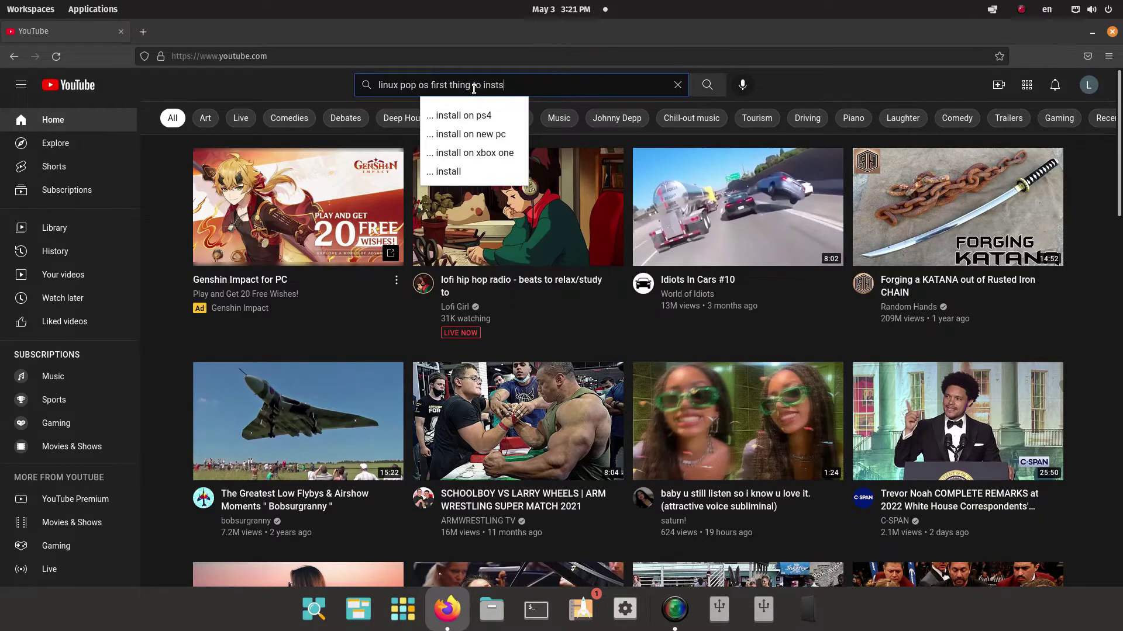
pyautogui.press('BackSpace')
pyautogui.write('all')
pyautogui.press('Return')
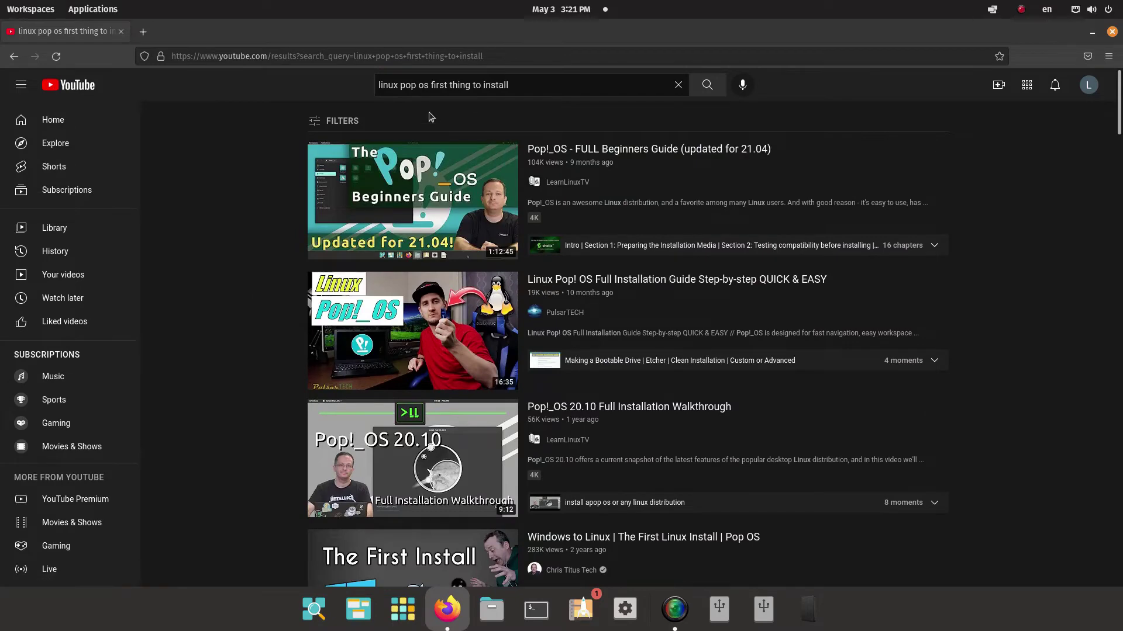
# Step: Refine the YouTube search to "linux pop os first thing to install for gaming"
pyautogui.click(540, 85)
pyautogui.write('for gaming')
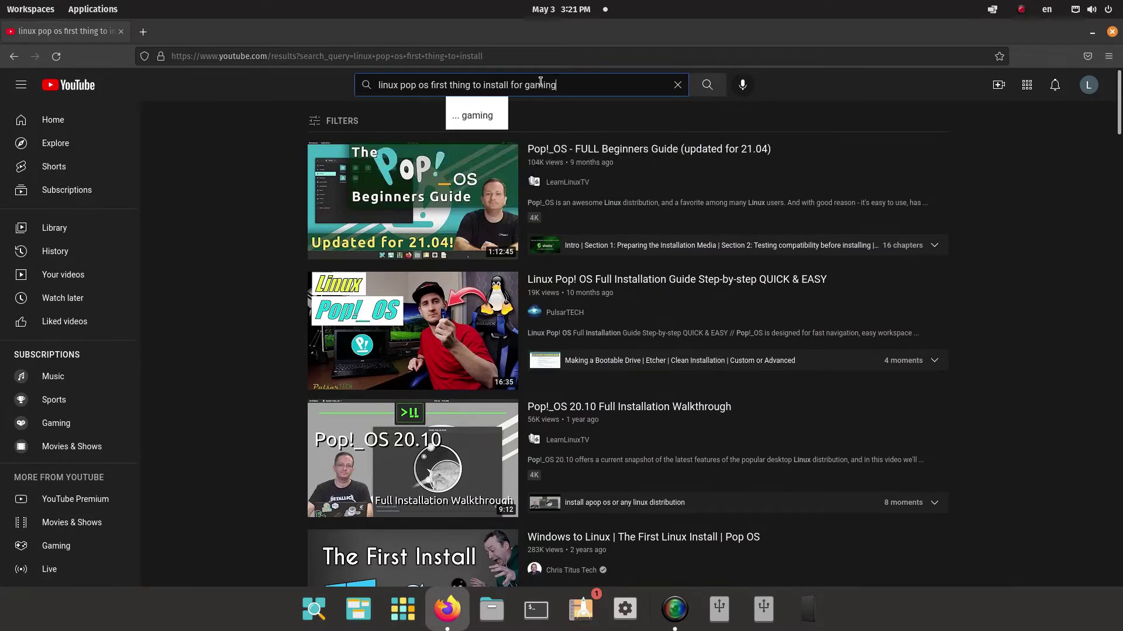
pyautogui.press('Return')
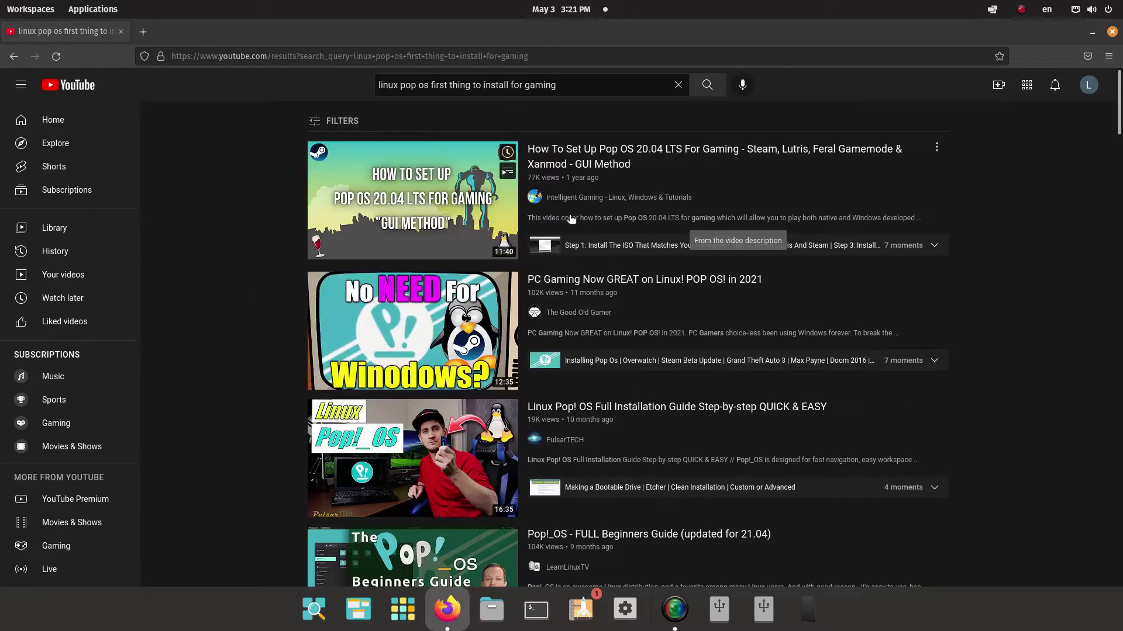
# Step: Open the video "How To Setup Gaming on Pop!_OS for beginners" from the results and skip its opening ads
pyautogui.moveTo(784, 304)
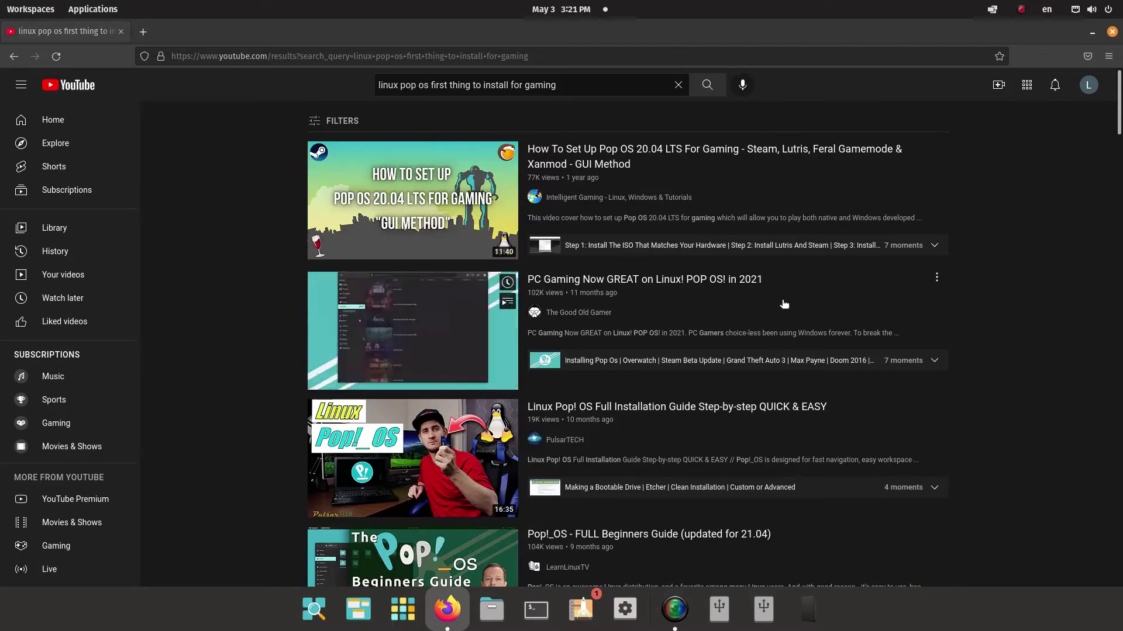
pyautogui.scroll(-5, 779, 196)
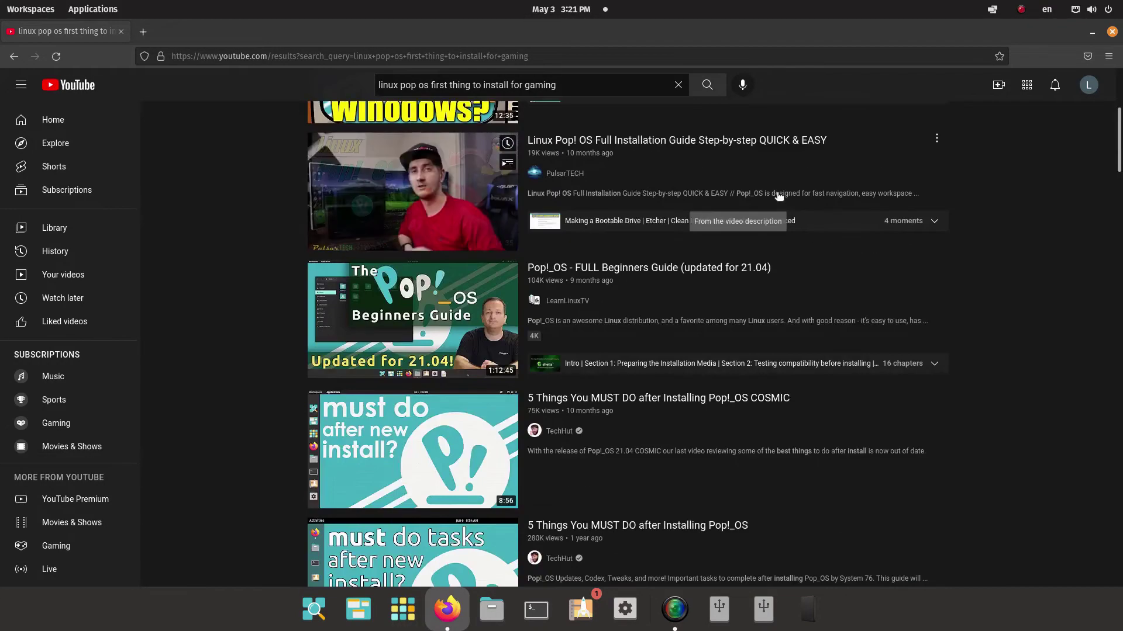
pyautogui.scroll(-9, 779, 197)
pyautogui.scroll(3, 779, 197)
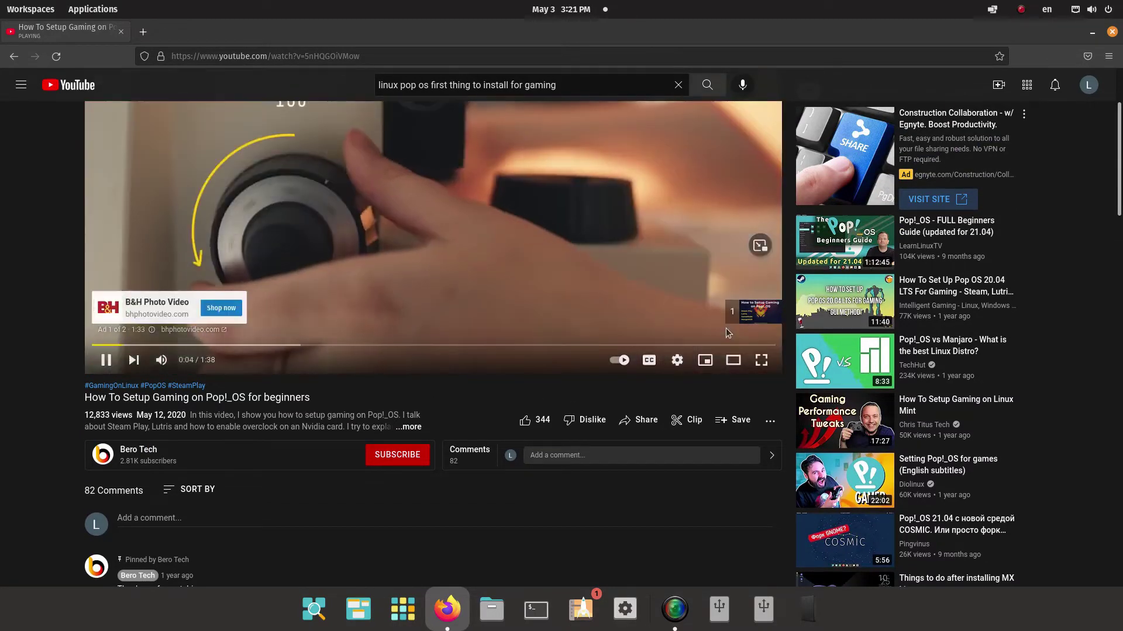
pyautogui.click(736, 314)
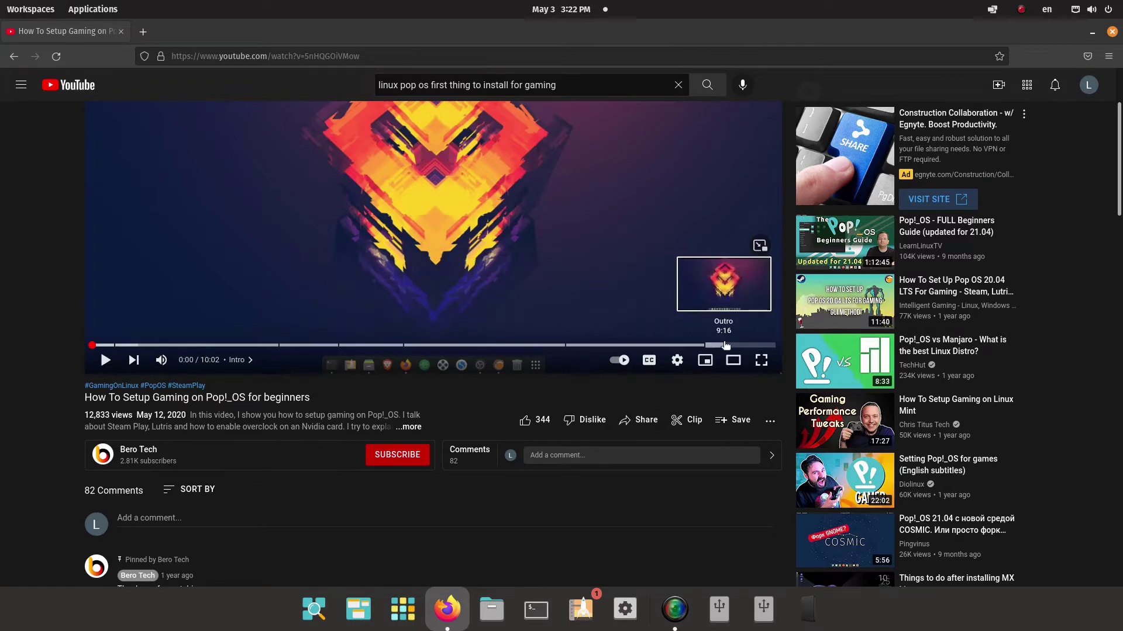
pyautogui.scroll(3, 240, 224)
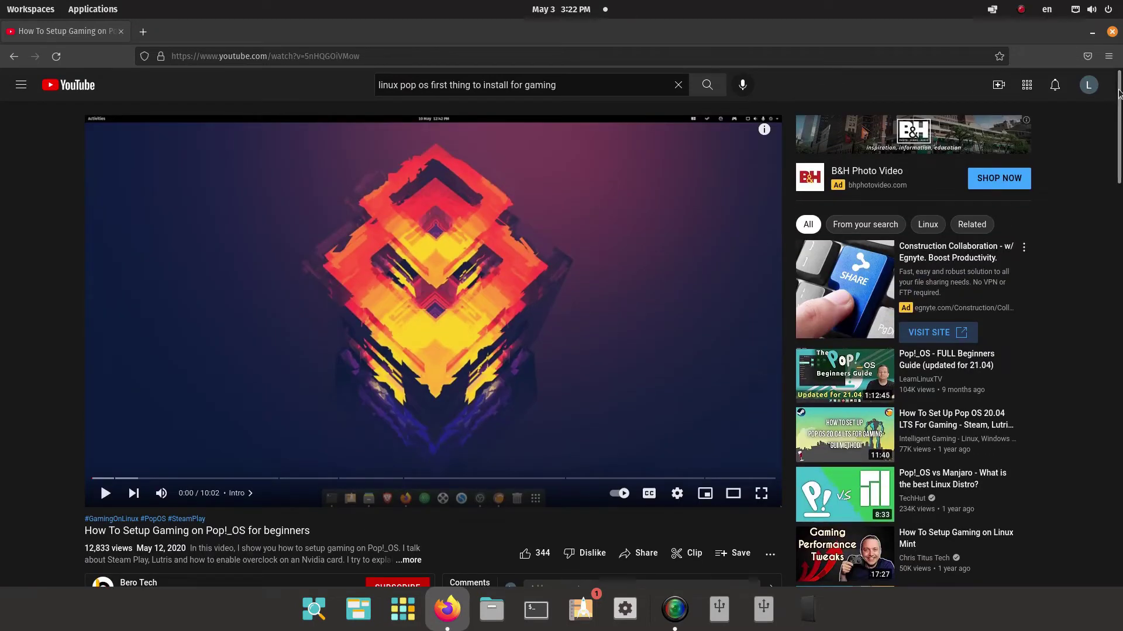
# Step: Switch to Terminal and run "sudo apt-get install gamemode", entering the account password for sudo
pyautogui.hotkey('alt', 't')
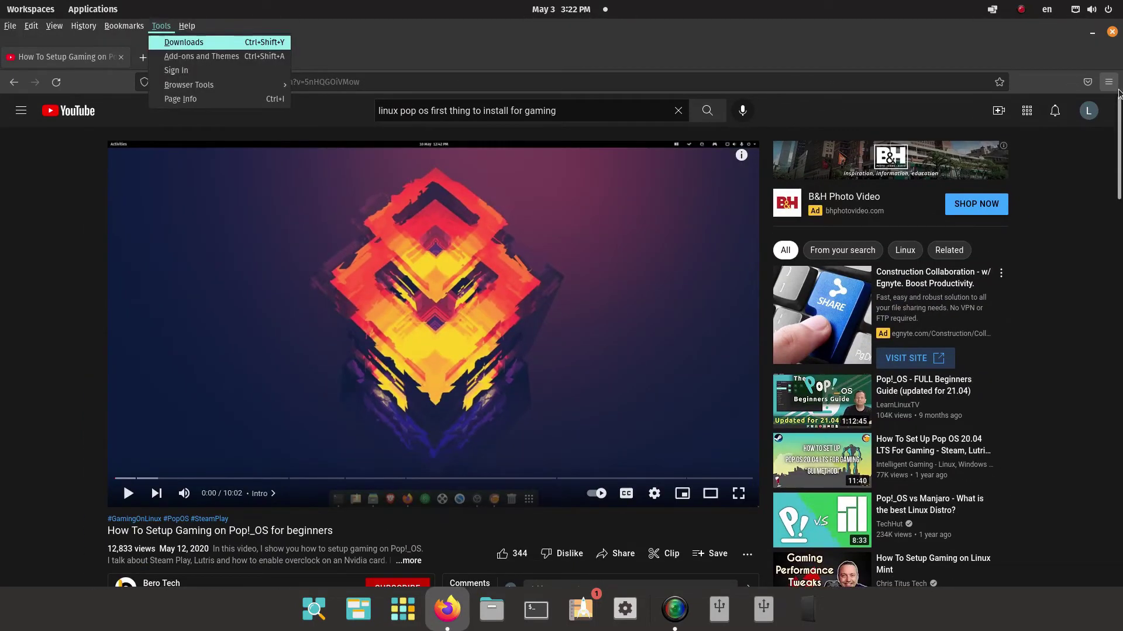
pyautogui.press('Escape')
pyautogui.press('super+t')
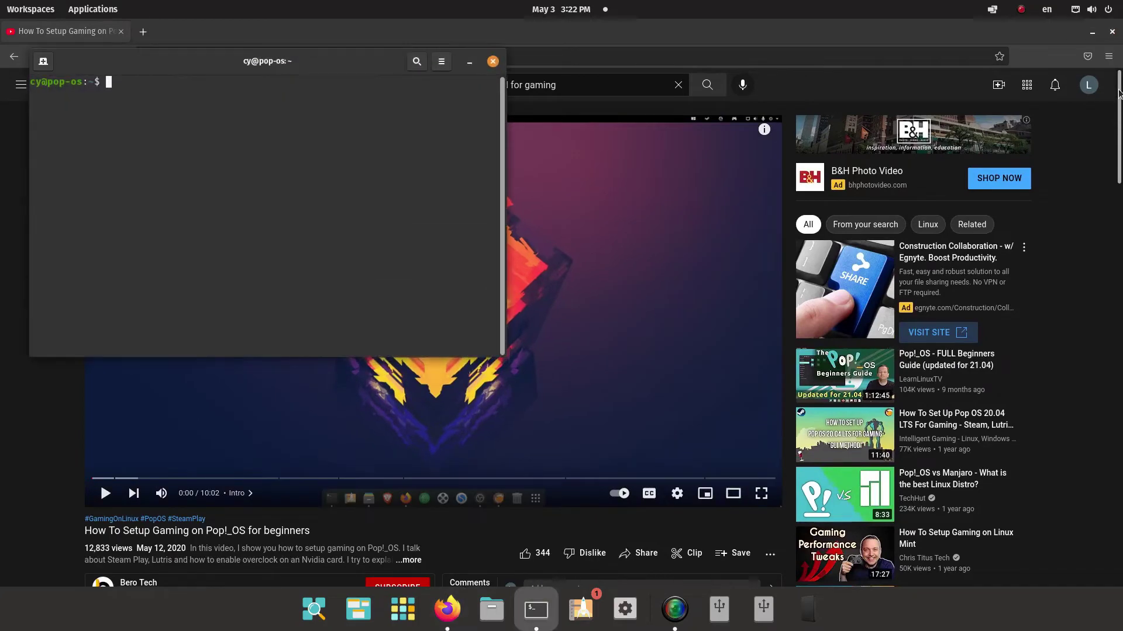
pyautogui.write('sudo apt-get install gamemode')
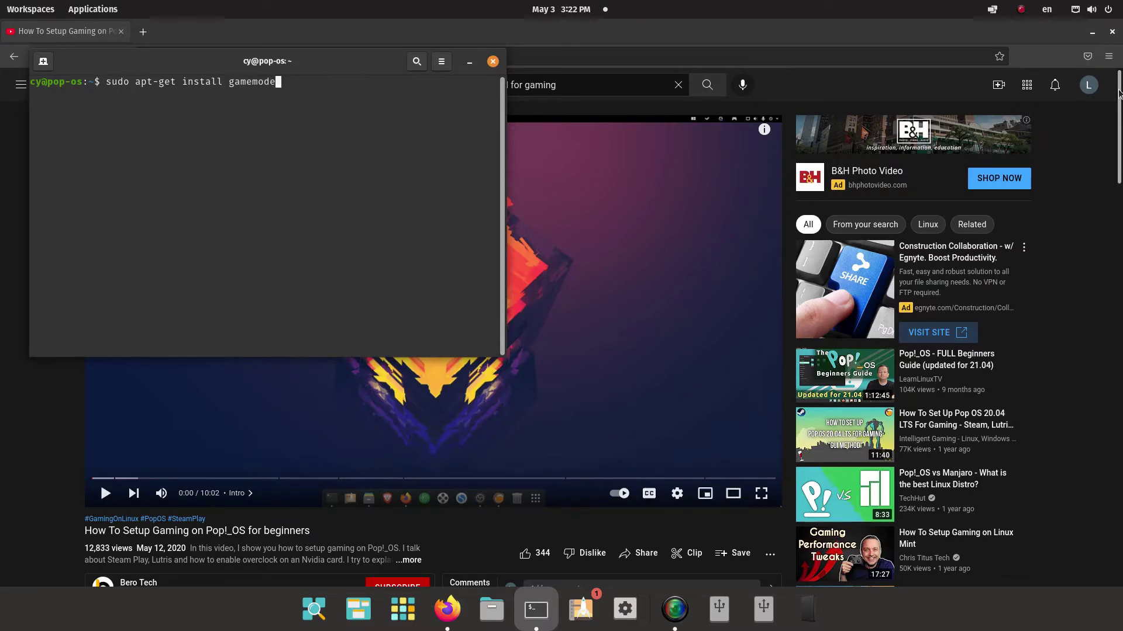
pyautogui.press('Return')
pyautogui.press('Return')
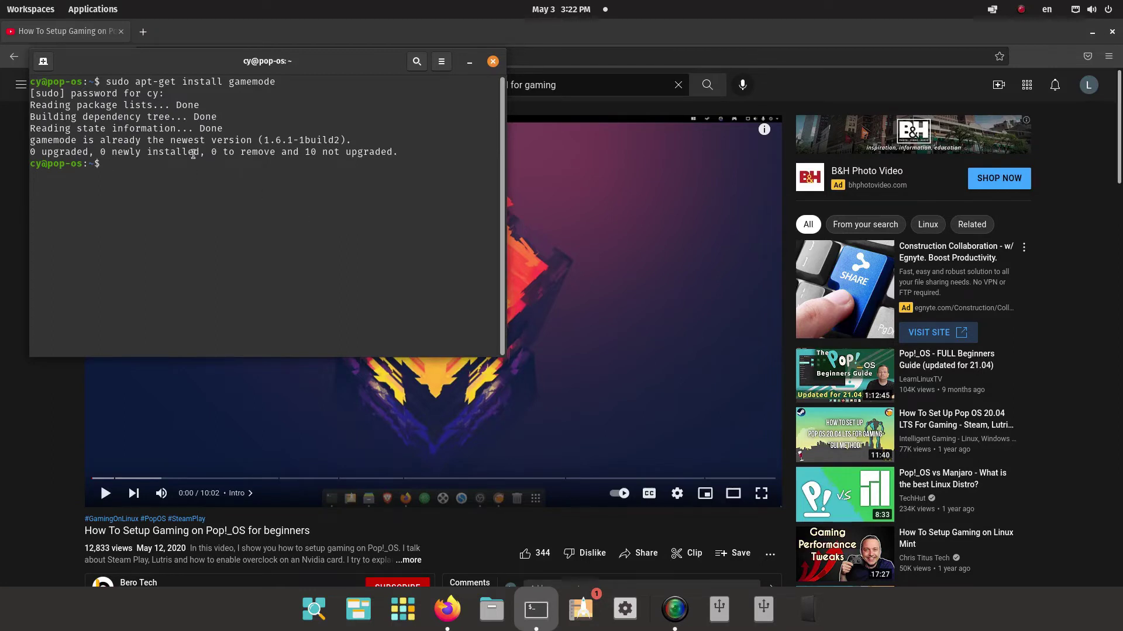
pyautogui.moveTo(194, 154); pyautogui.dragTo(428, 154)
pyautogui.click(434, 179)
pyautogui.hotkey('alt', 'Tab')
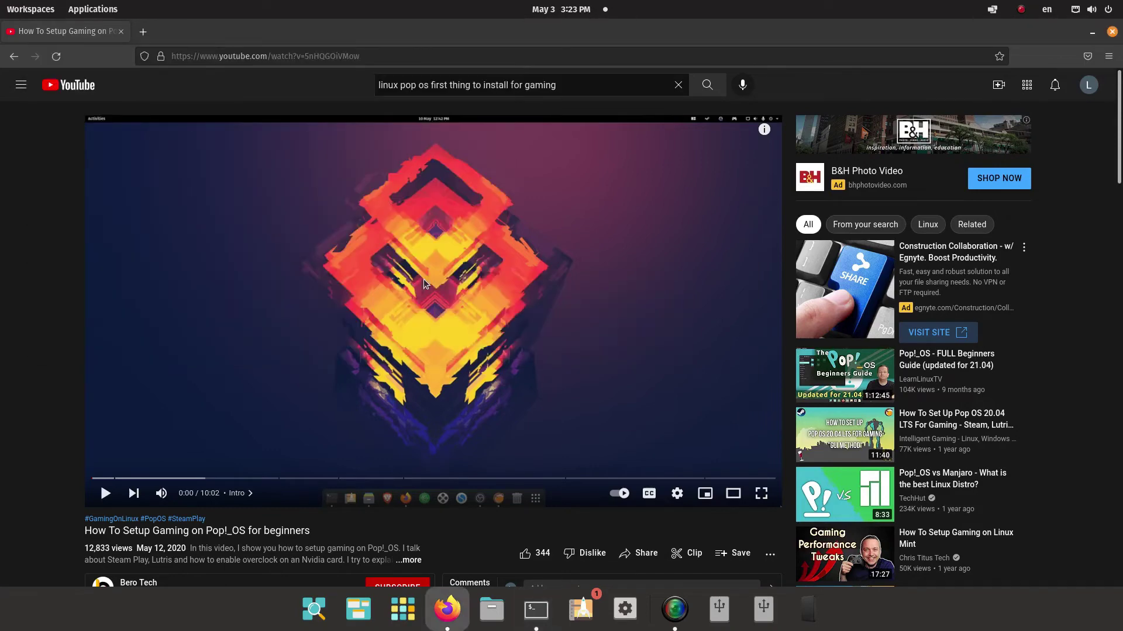
pyautogui.hotkey('alt', 'Tab')
# Step: Switch to Pop!_Shop, search for "steam", and open the Steam app's details page
pyautogui.press('super')
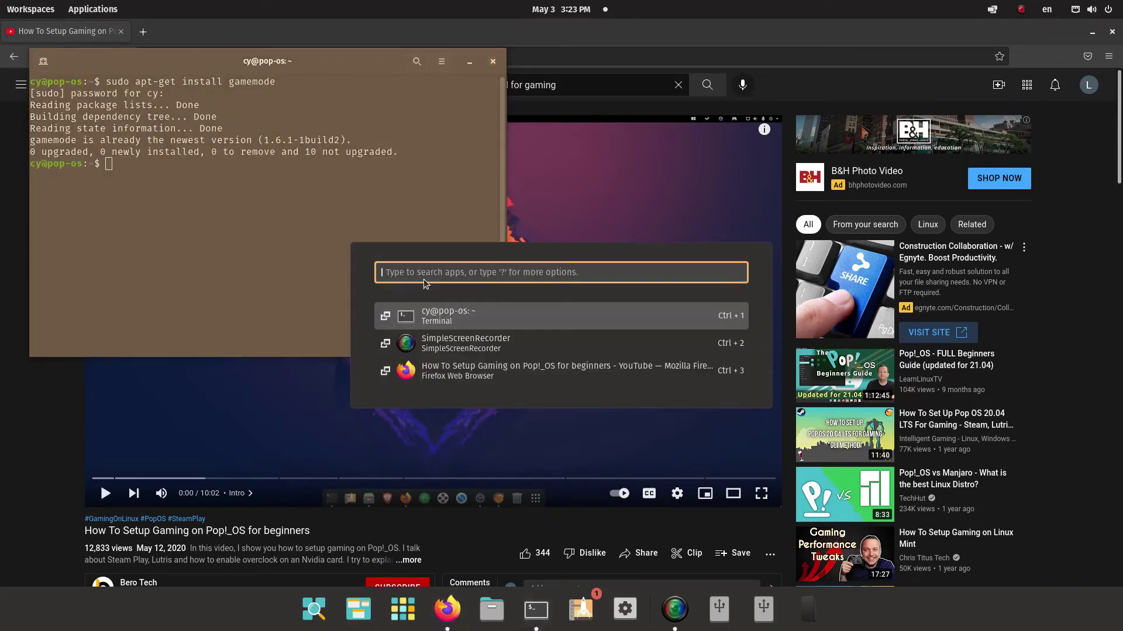
pyautogui.write('pop')
pyautogui.press('Down')
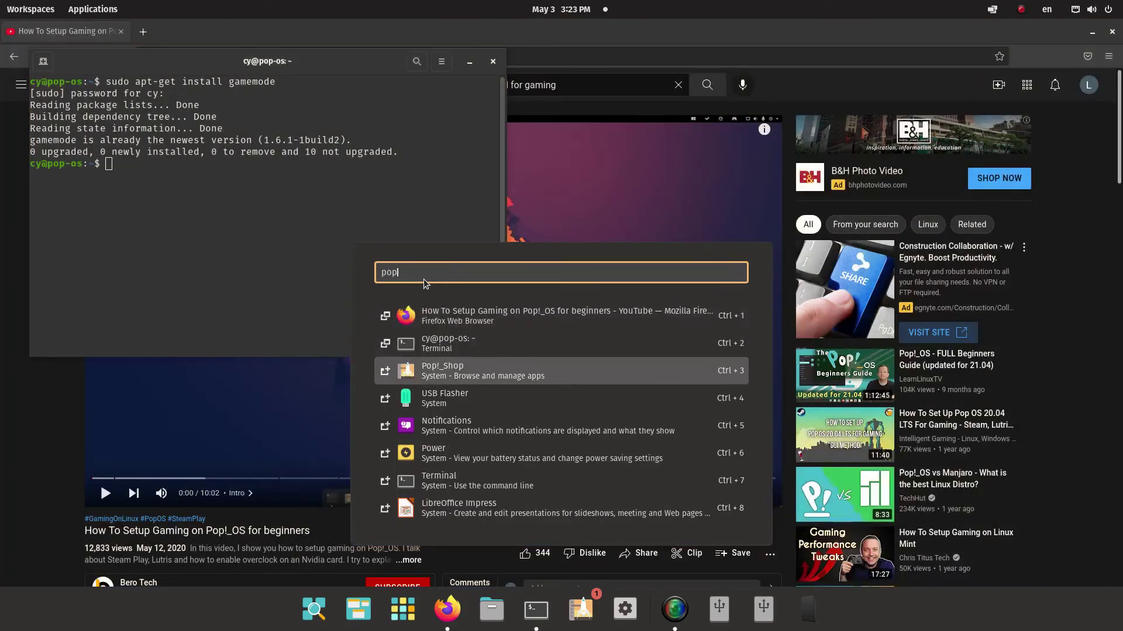
pyautogui.press('Return')
pyautogui.write('steam')
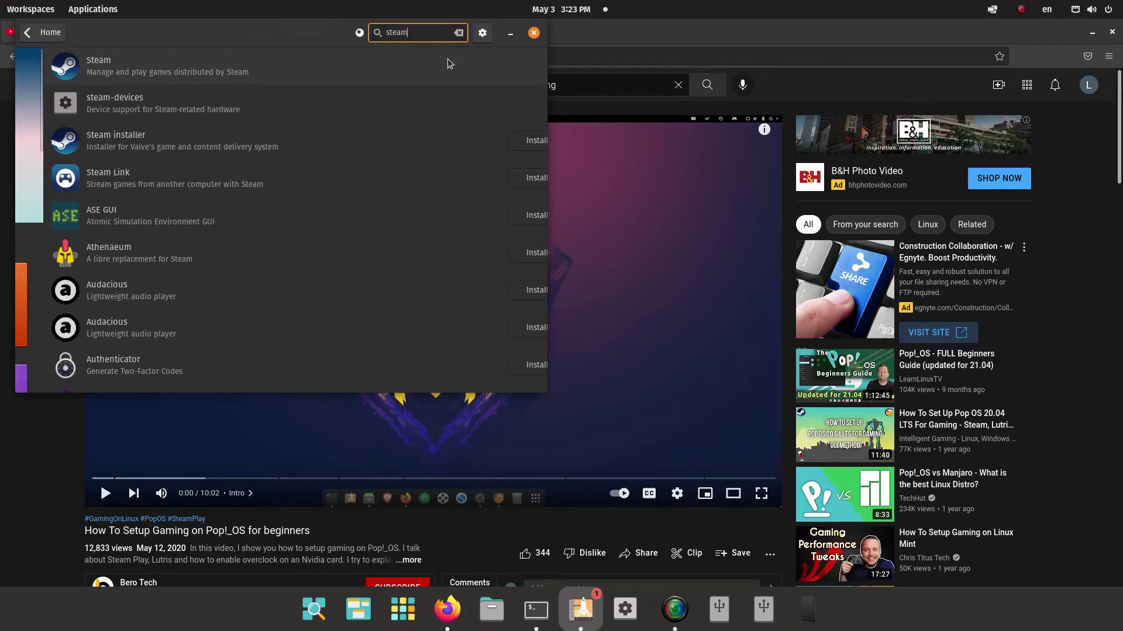
pyautogui.click(247, 64)
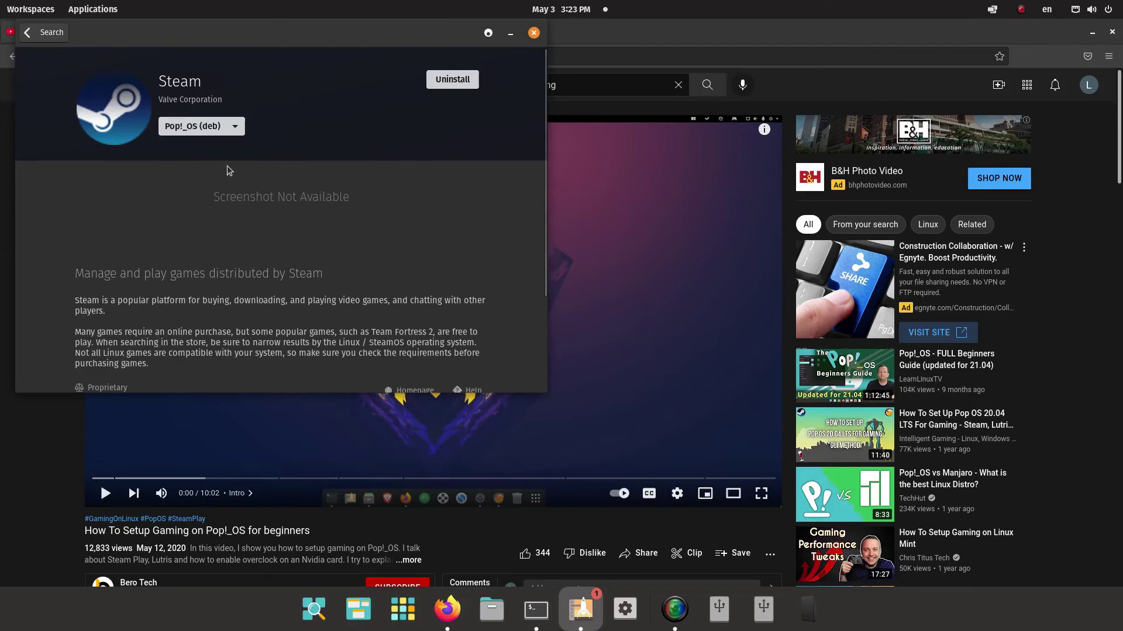
# Step: Uninstall Steam with Pop!_OS (deb) as the package source, authenticating the removal with the account password
pyautogui.click(234, 127)
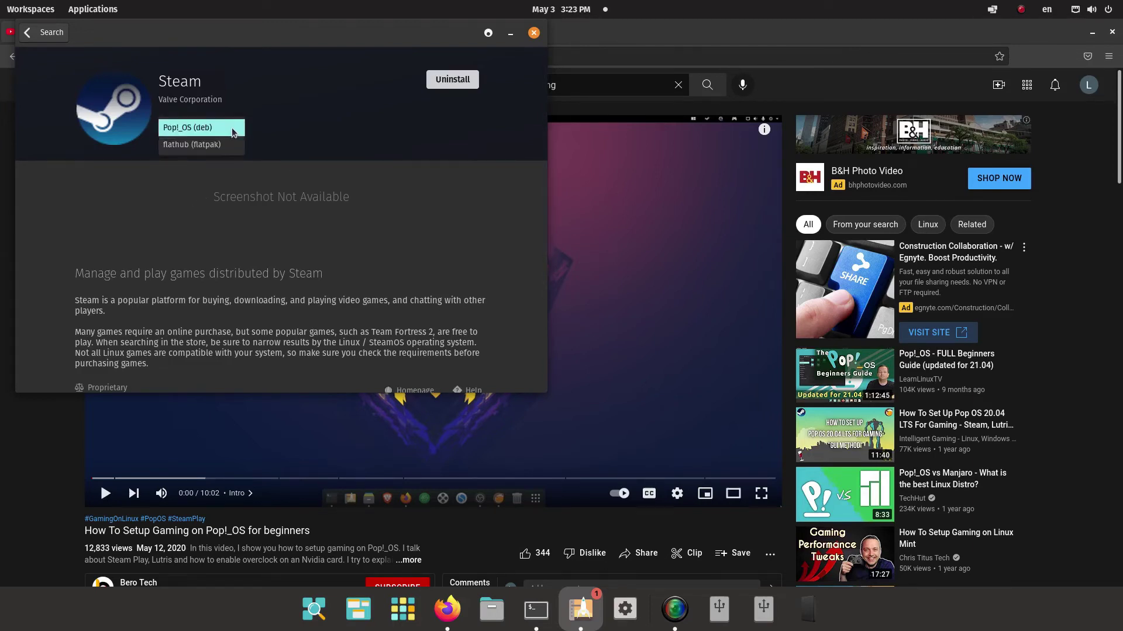
pyautogui.click(235, 130)
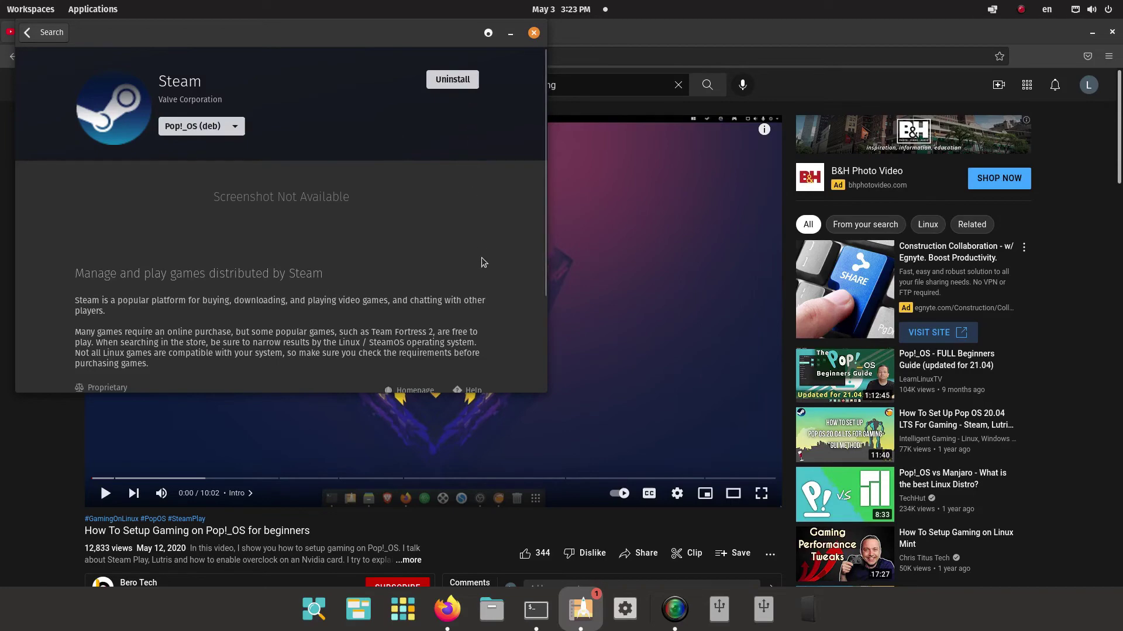
pyautogui.click(449, 82)
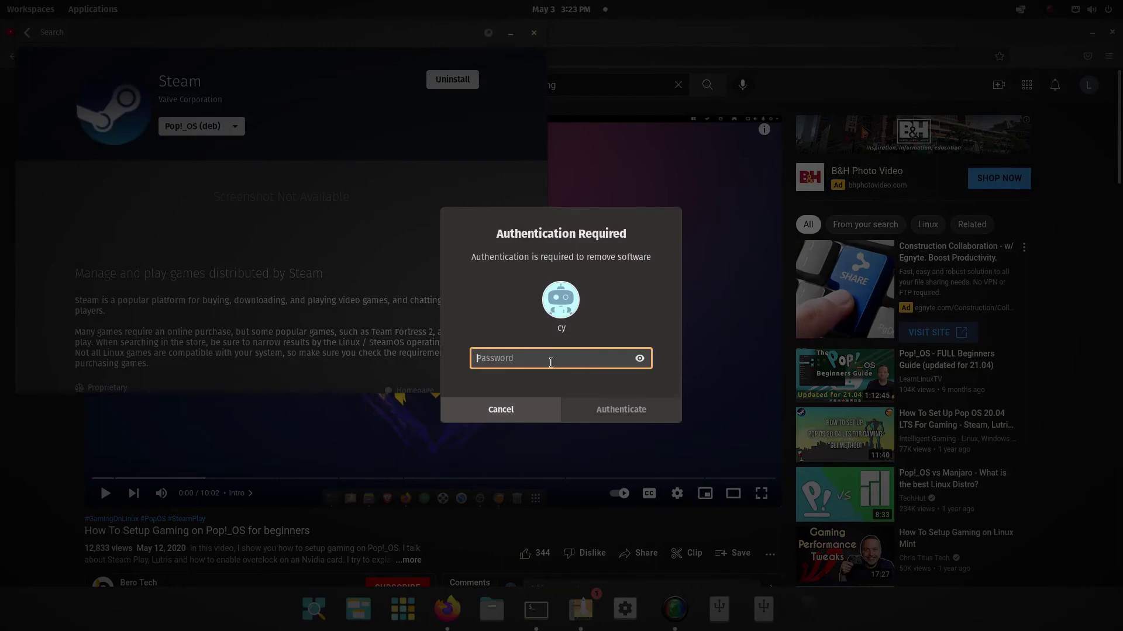
pyautogui.write('**********')
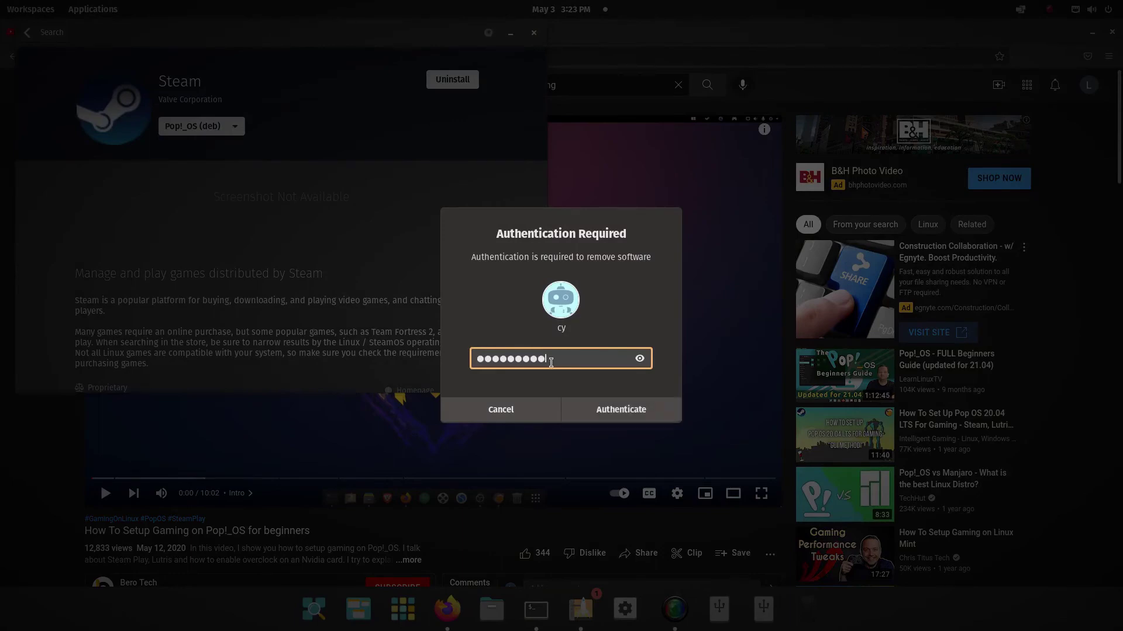
pyautogui.write('*')
pyautogui.press('Return')
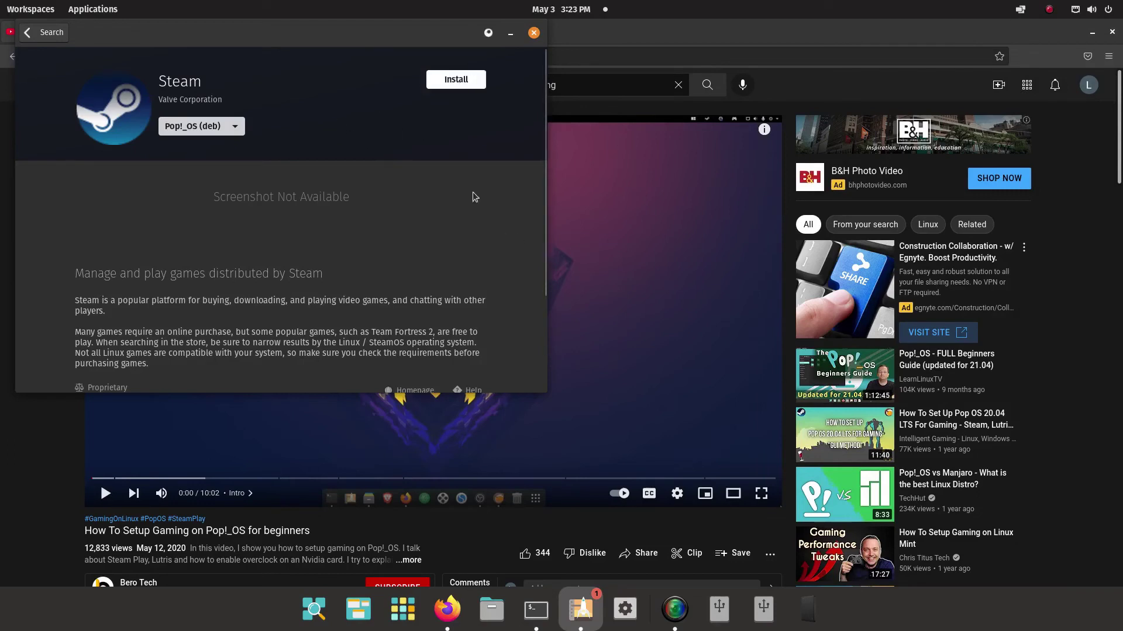
# Step: Install the Pop!_OS (deb) version of Steam again, authenticating with the account password
pyautogui.click(441, 86)
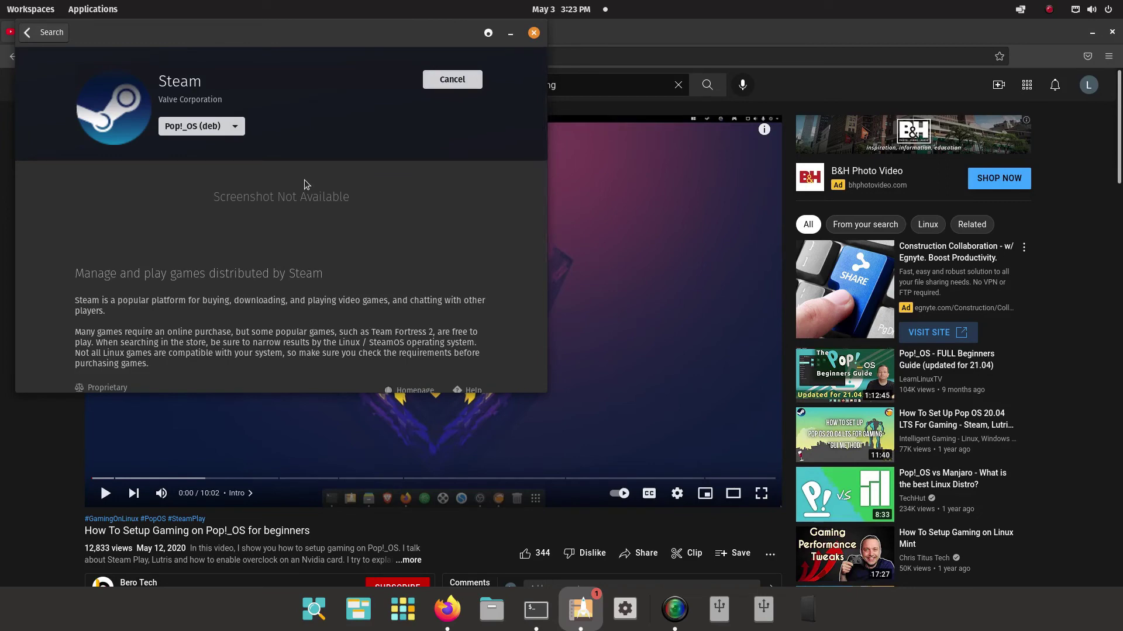
pyautogui.write('●●●●●●●●●●●')
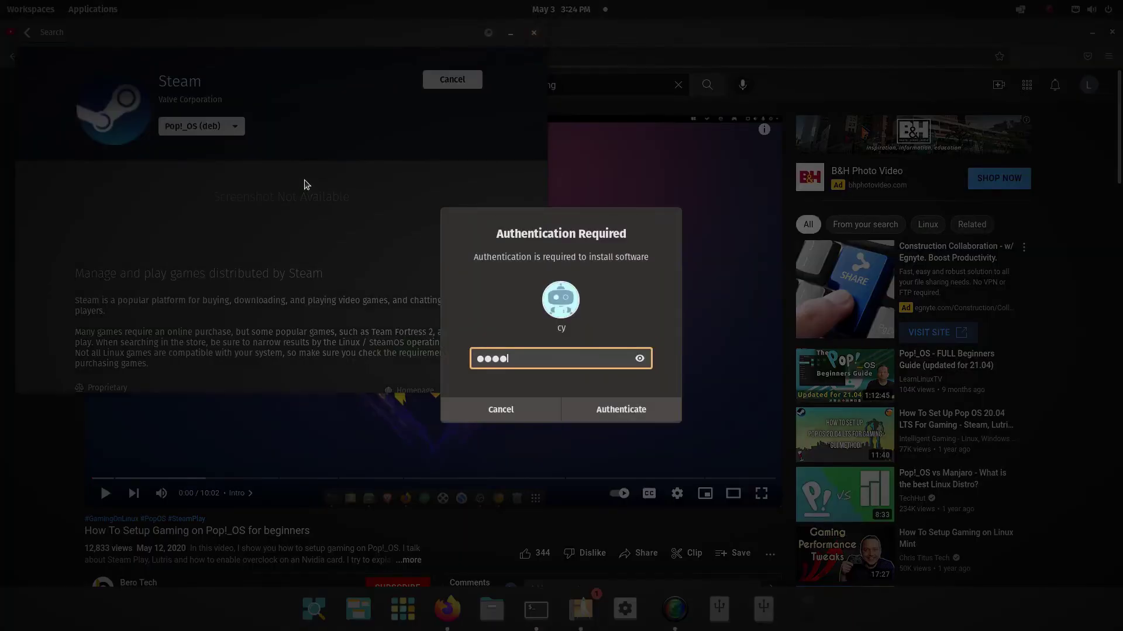
pyautogui.press('Return')
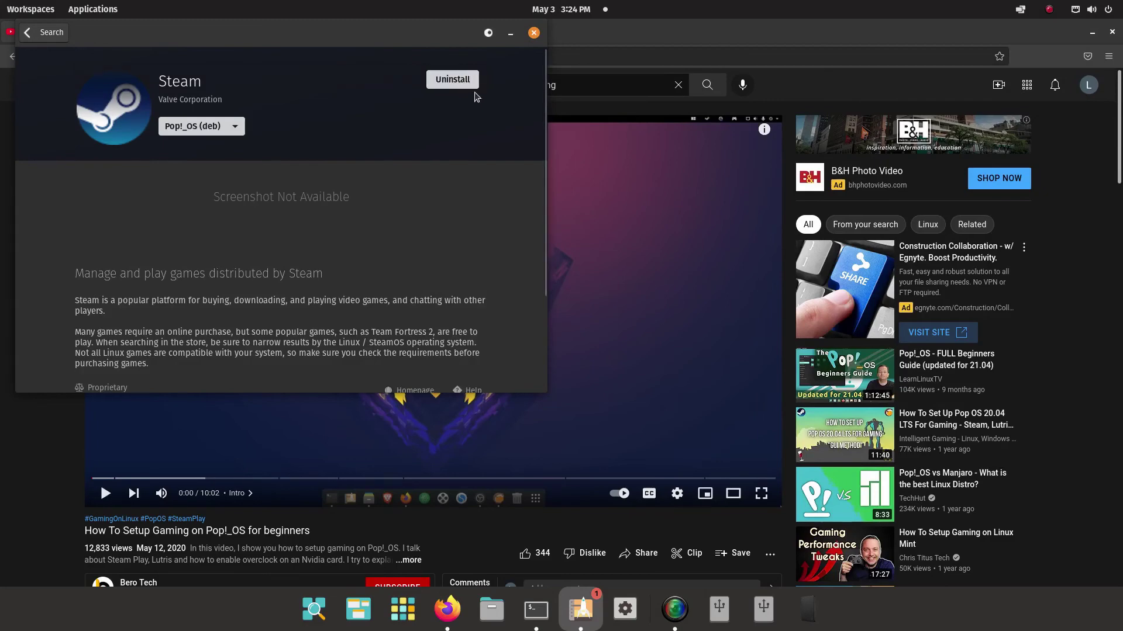
# Step: Find Steam in the system launcher, start it, and minimize the Firefox window
pyautogui.press('super')
pyautogui.write('steam')
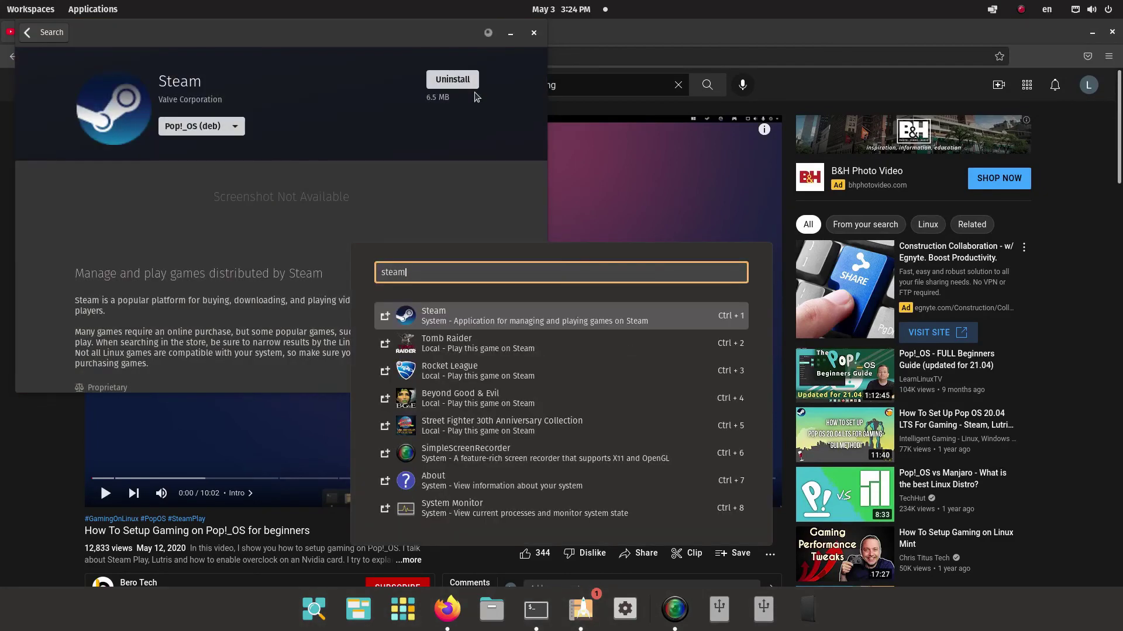
pyautogui.press('Return')
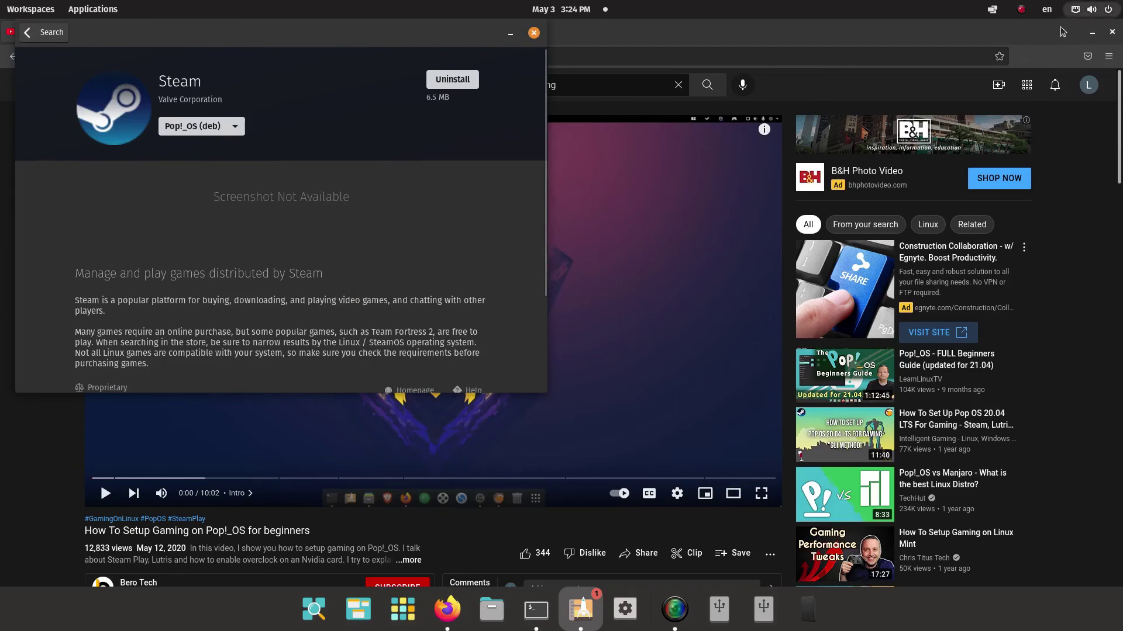
pyautogui.click(1091, 32)
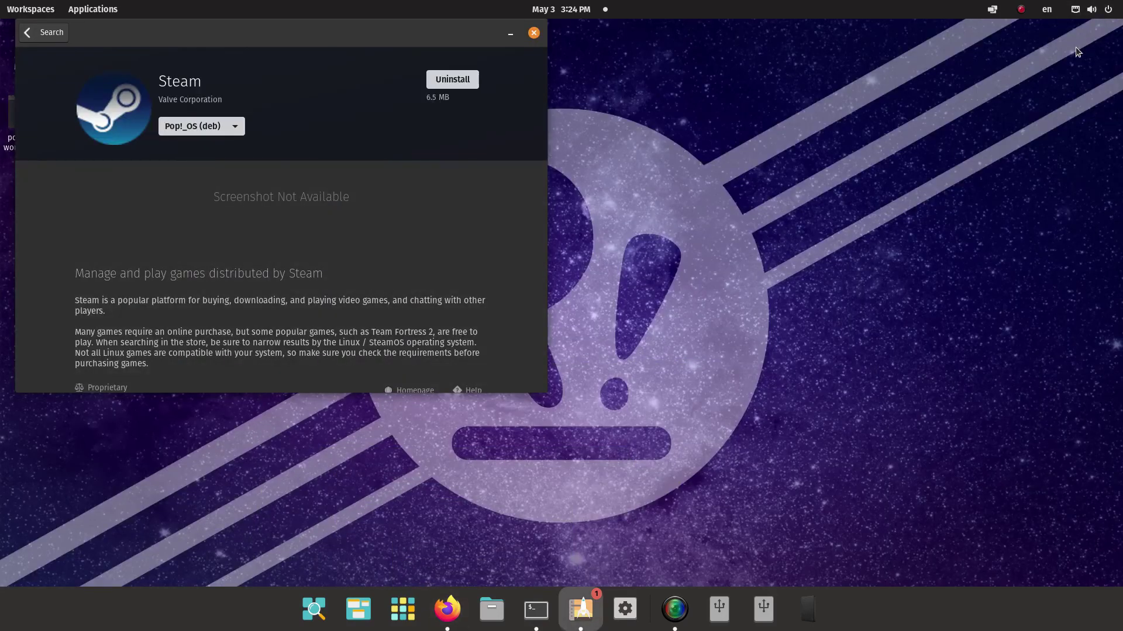